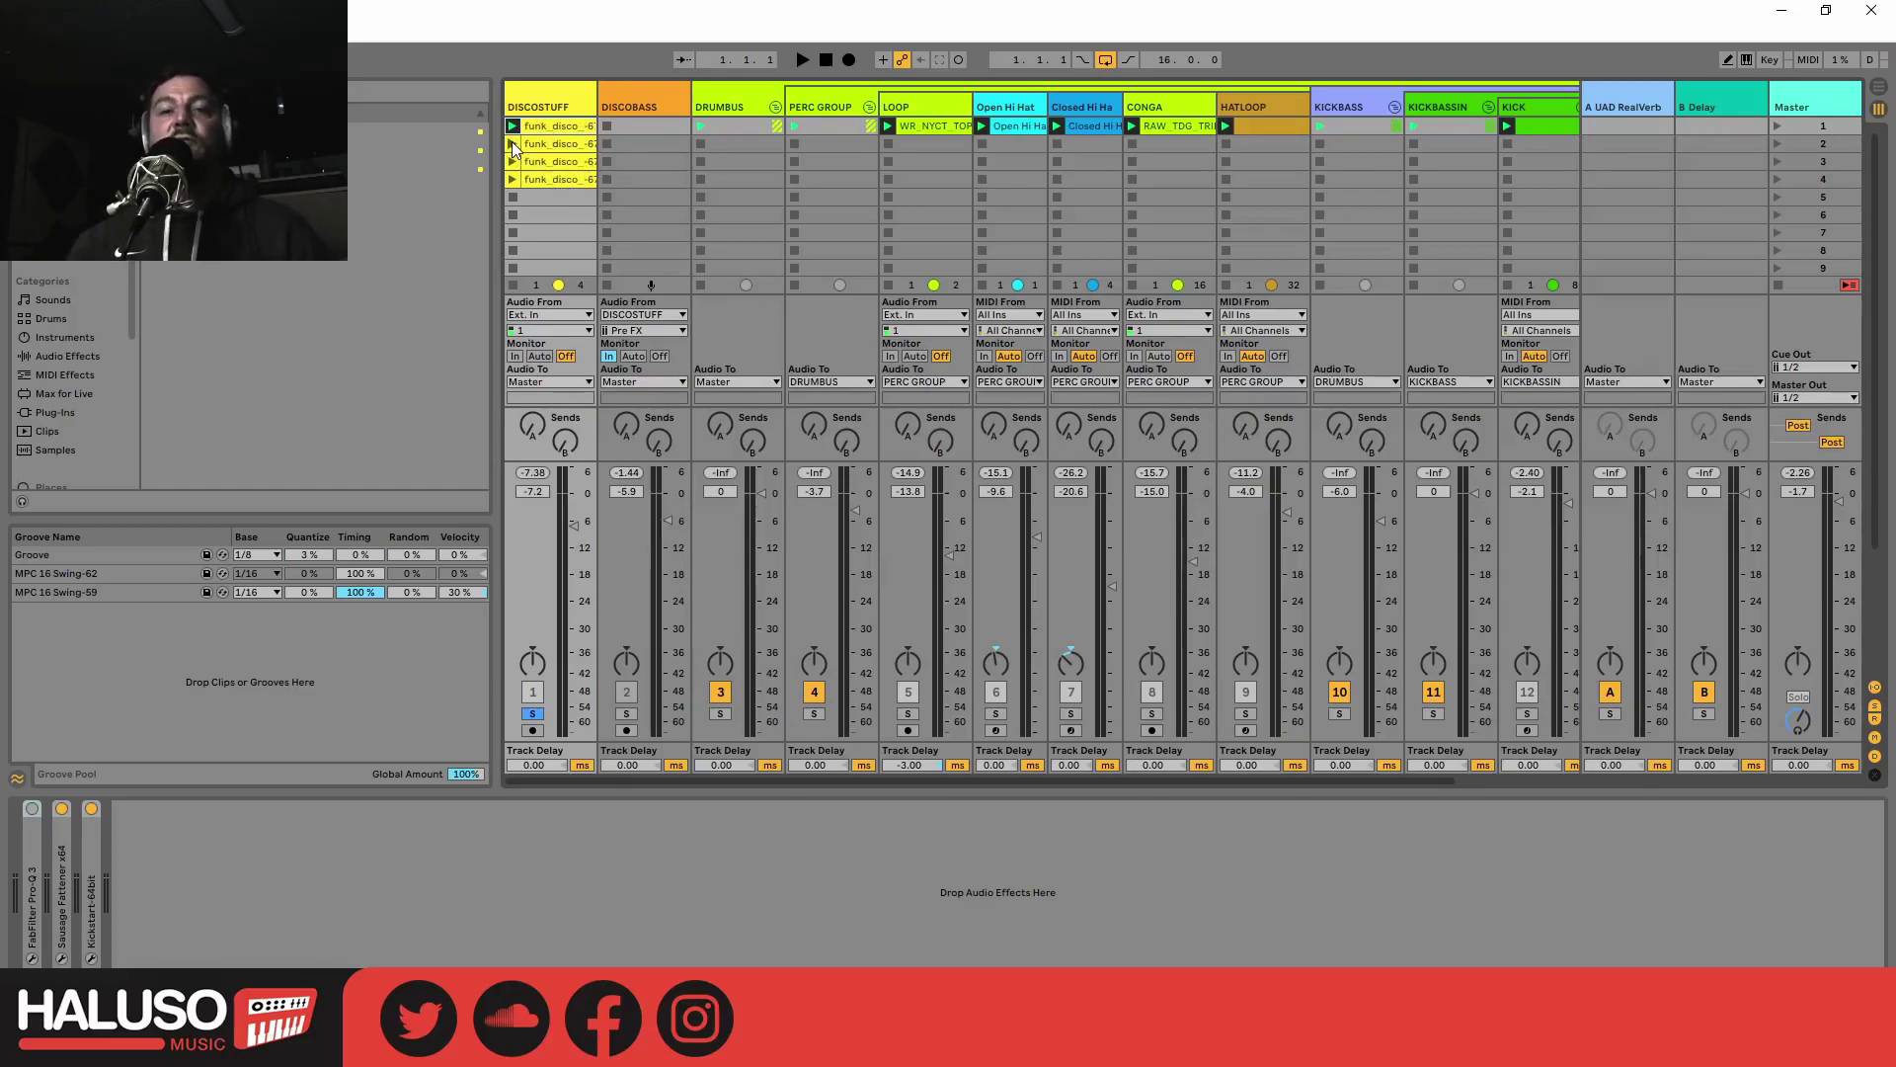
Step: Audition the second, third and fourth clips on the DISCOSTUFF track, and stop playback
{"action": "left_click", "coordinate": [512, 144]}
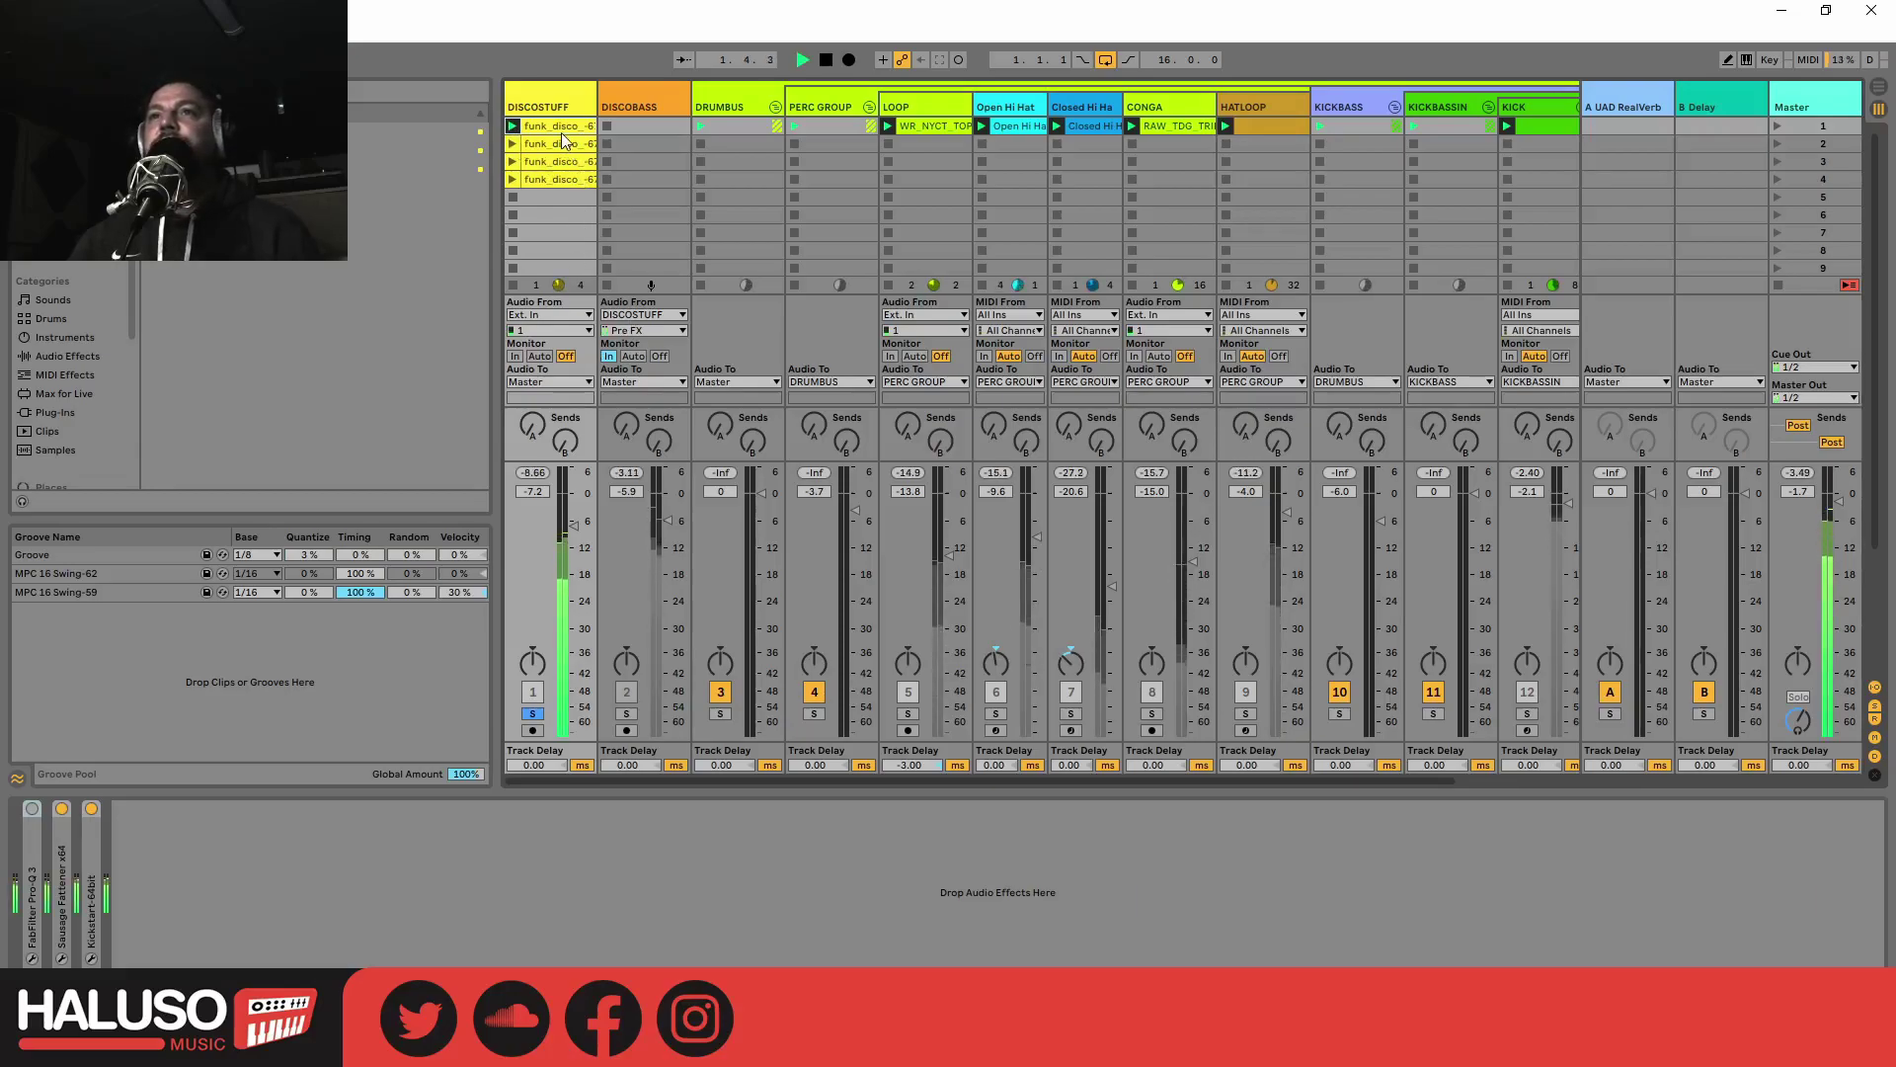
{"action": "left_click", "coordinate": [512, 162]}
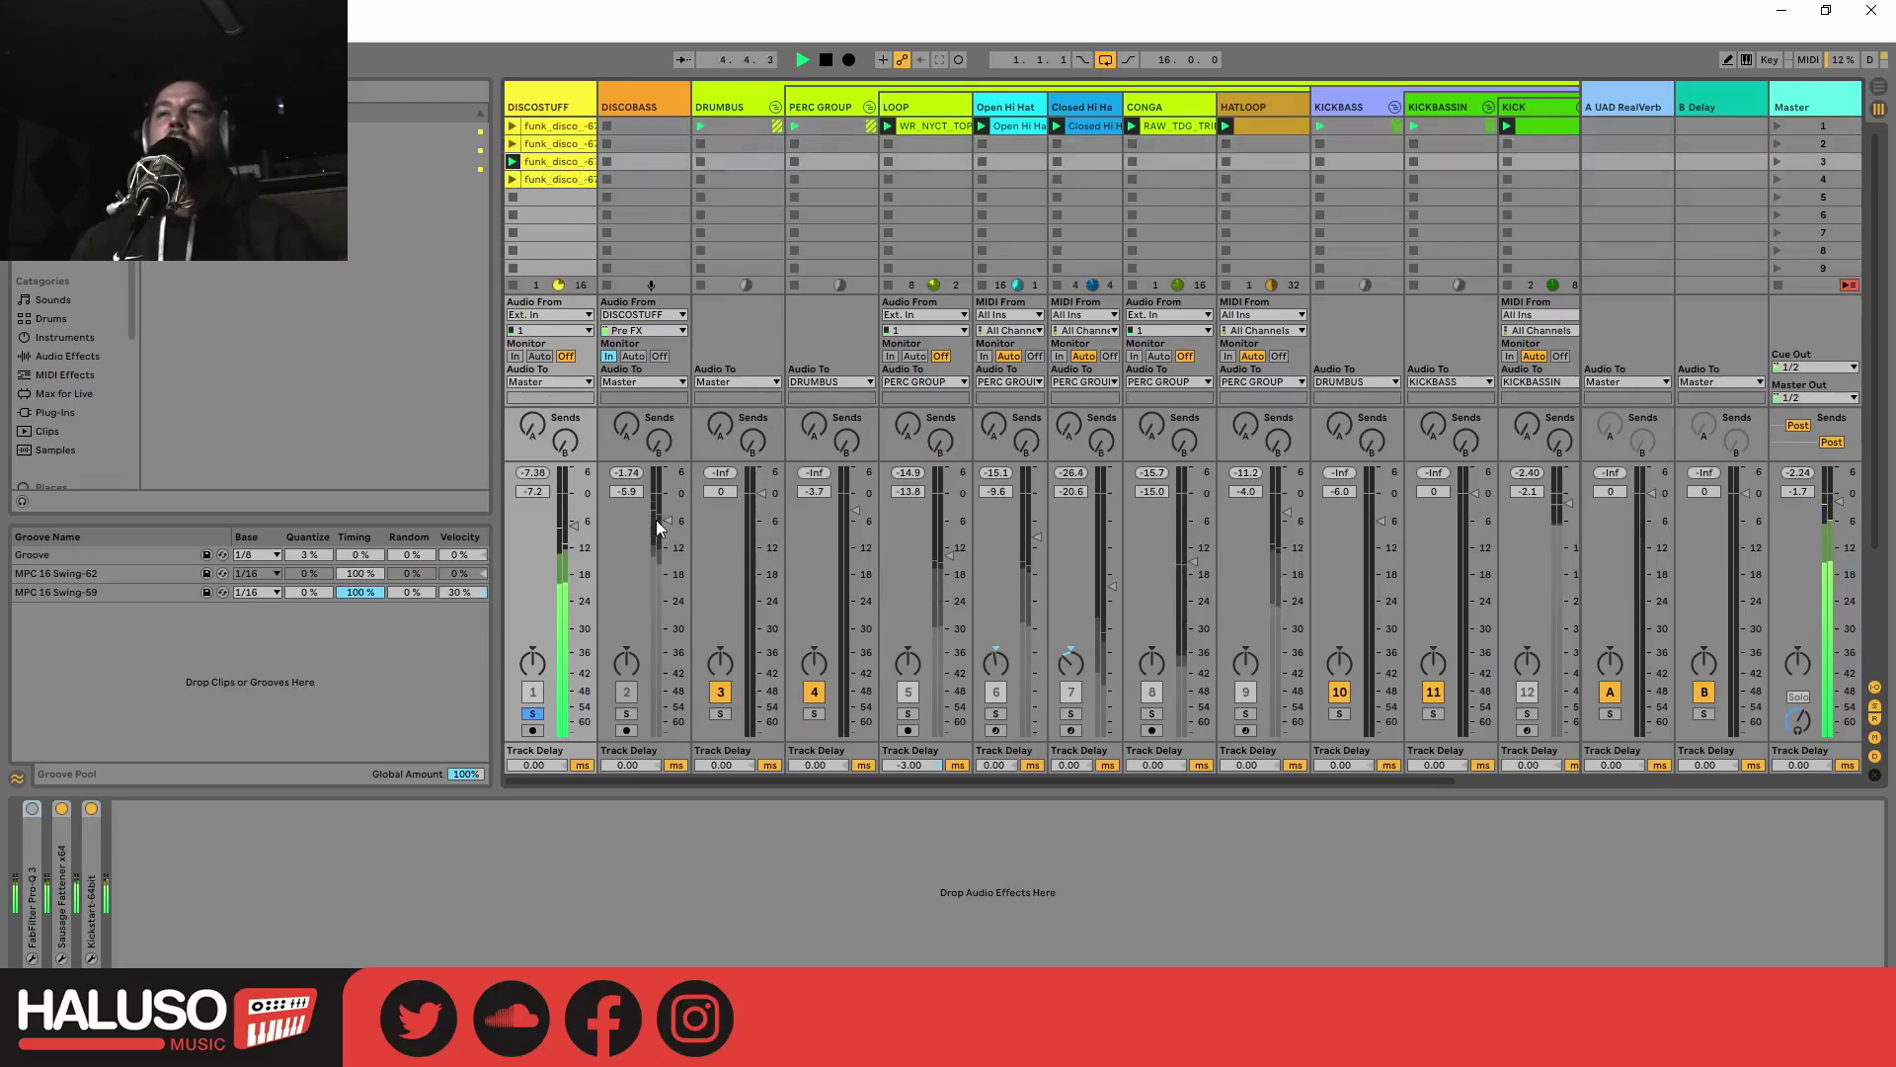
{"action": "left_click", "coordinate": [512, 180]}
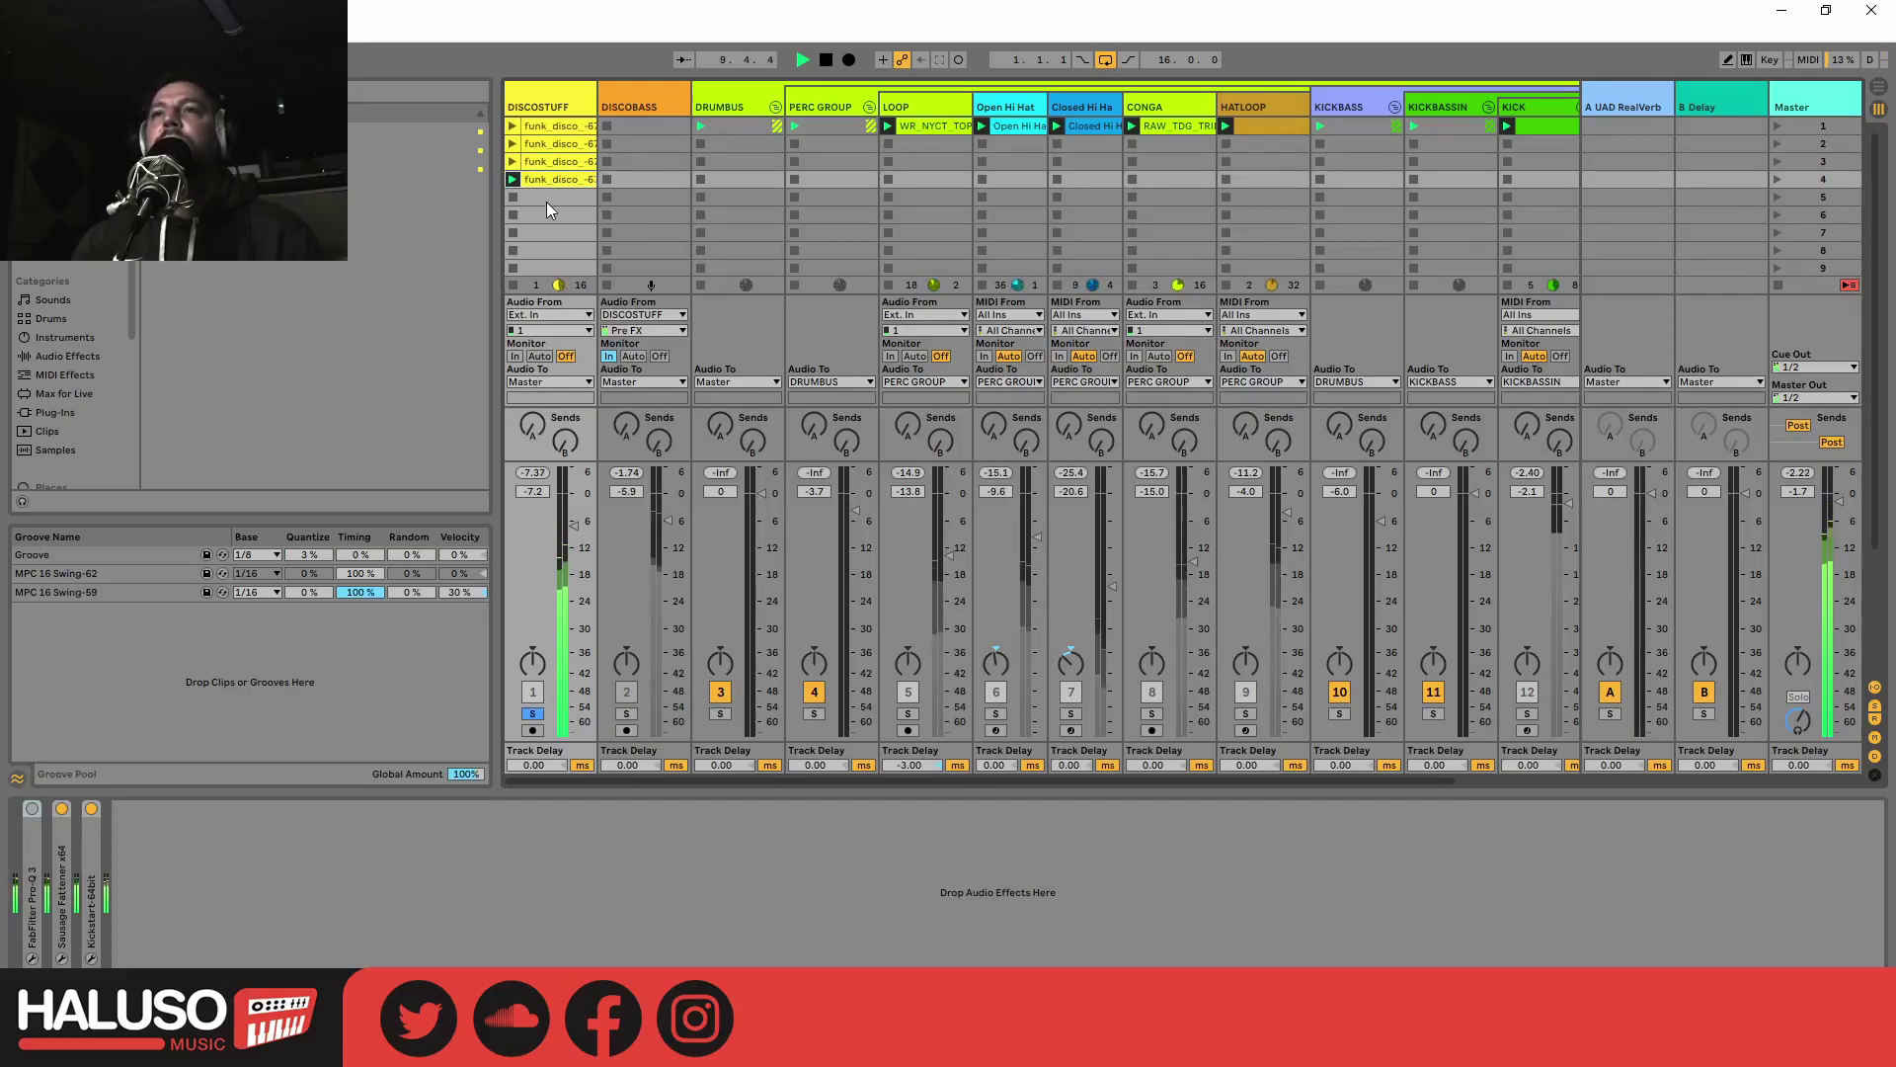
{"action": "left_click", "coordinate": [827, 59]}
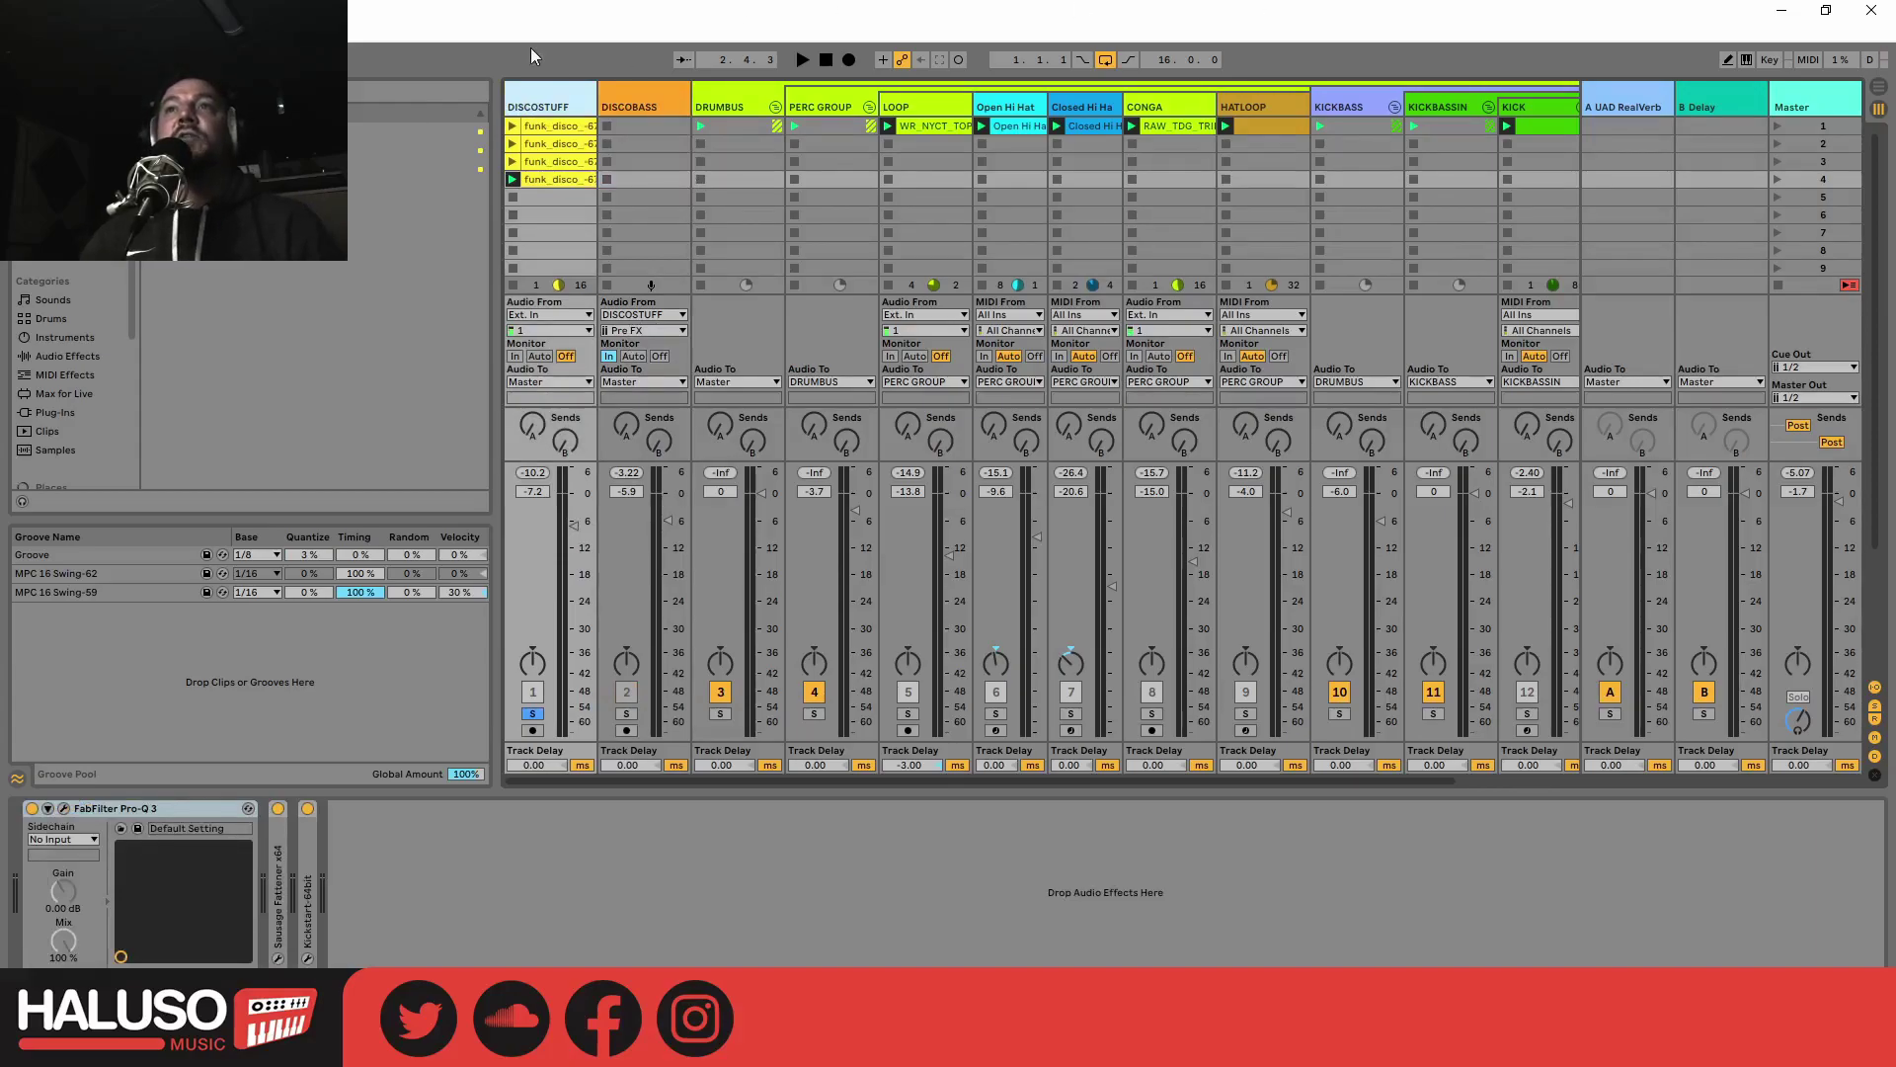
Step: Inspect the EQ curve of the FabFilter Pro-Q 3 on the DISCOBASS track, and close its window
{"action": "left_click", "coordinate": [658, 102]}
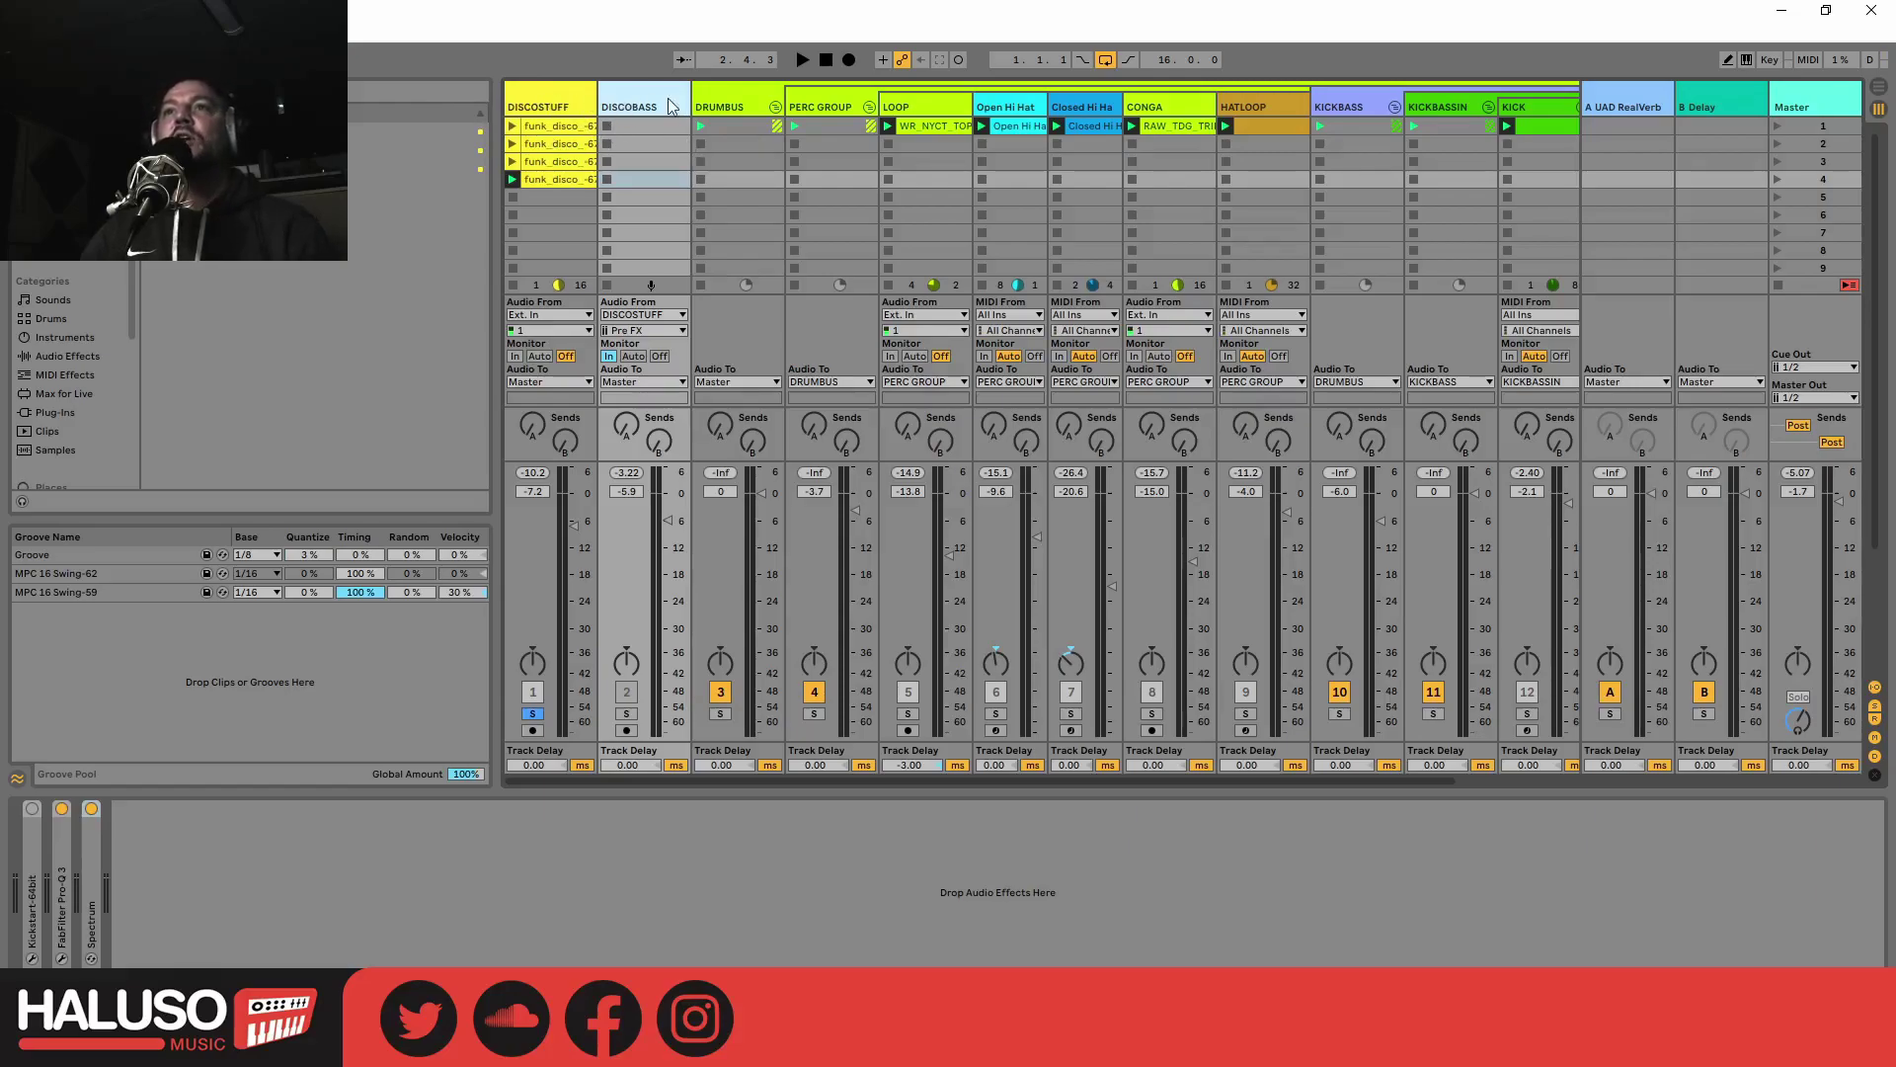
{"action": "left_click", "coordinate": [539, 105]}
{"action": "left_click", "coordinate": [657, 103]}
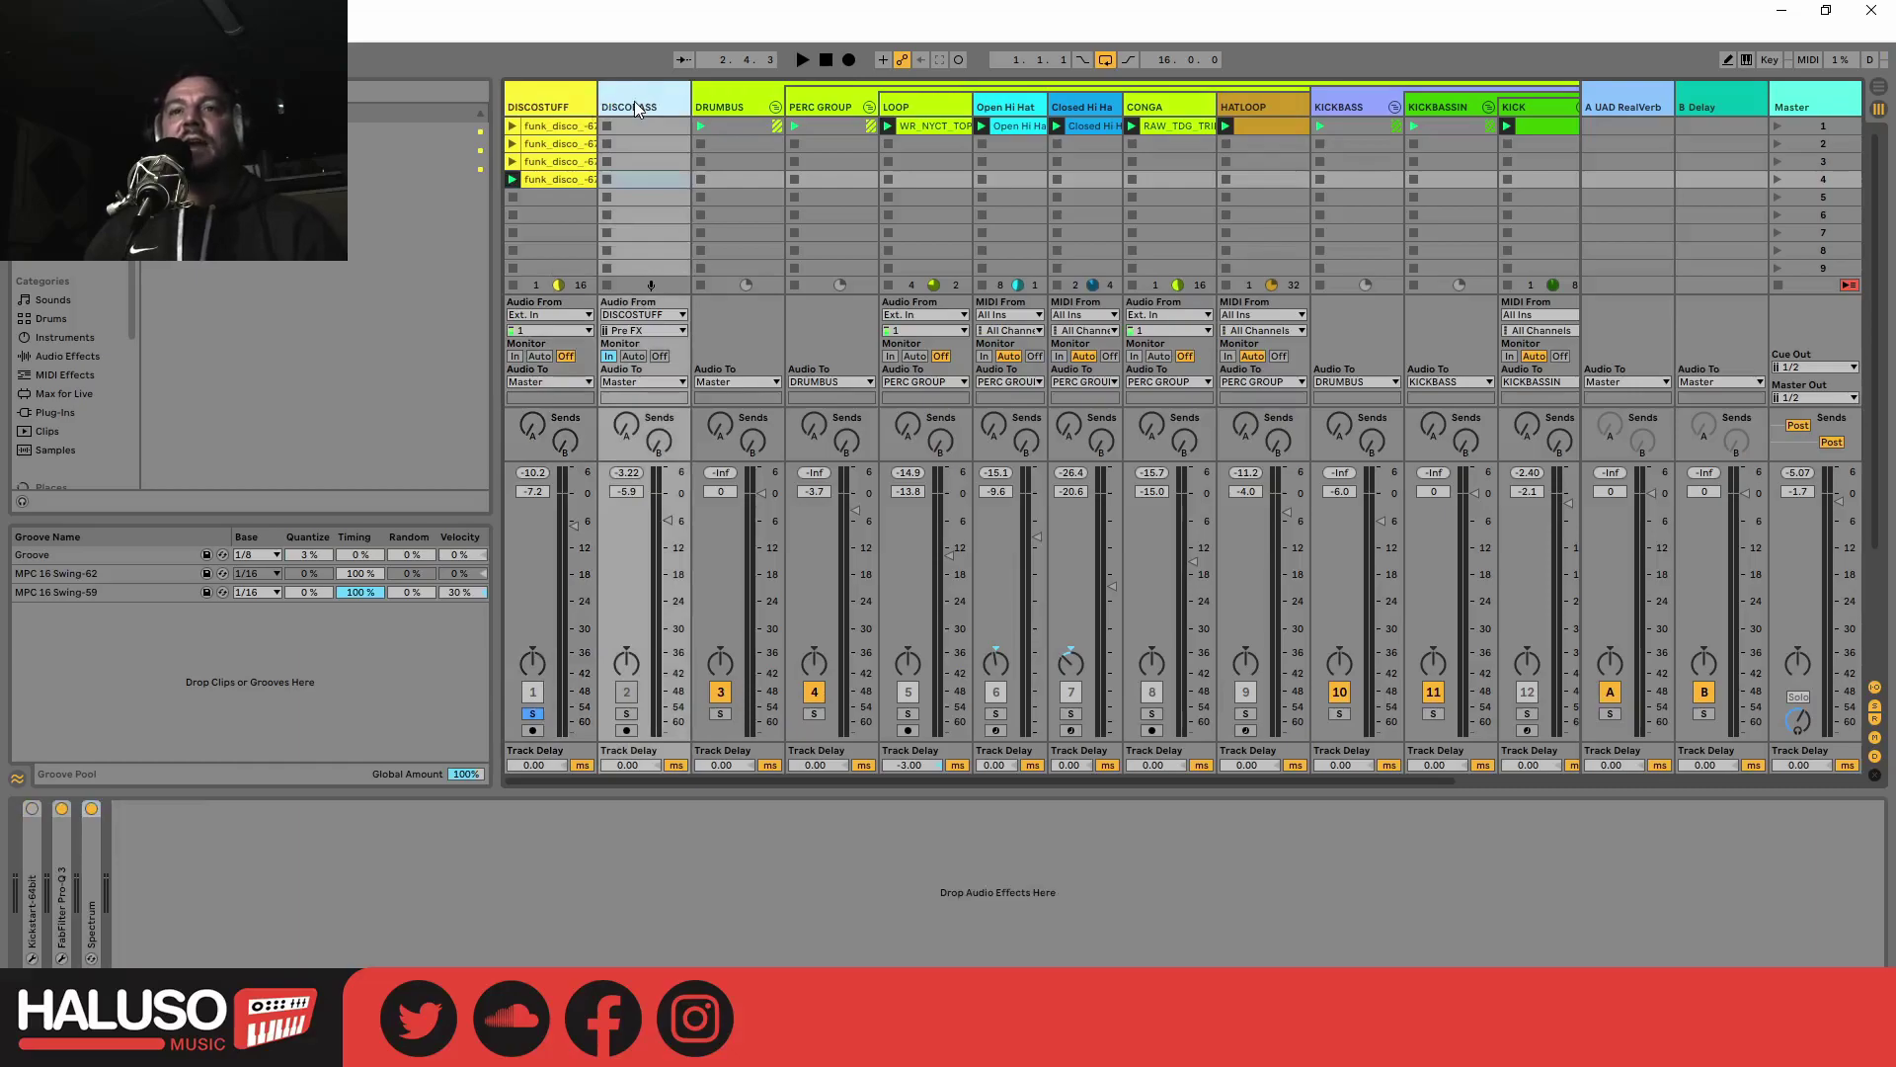
{"action": "left_click", "coordinate": [656, 103]}
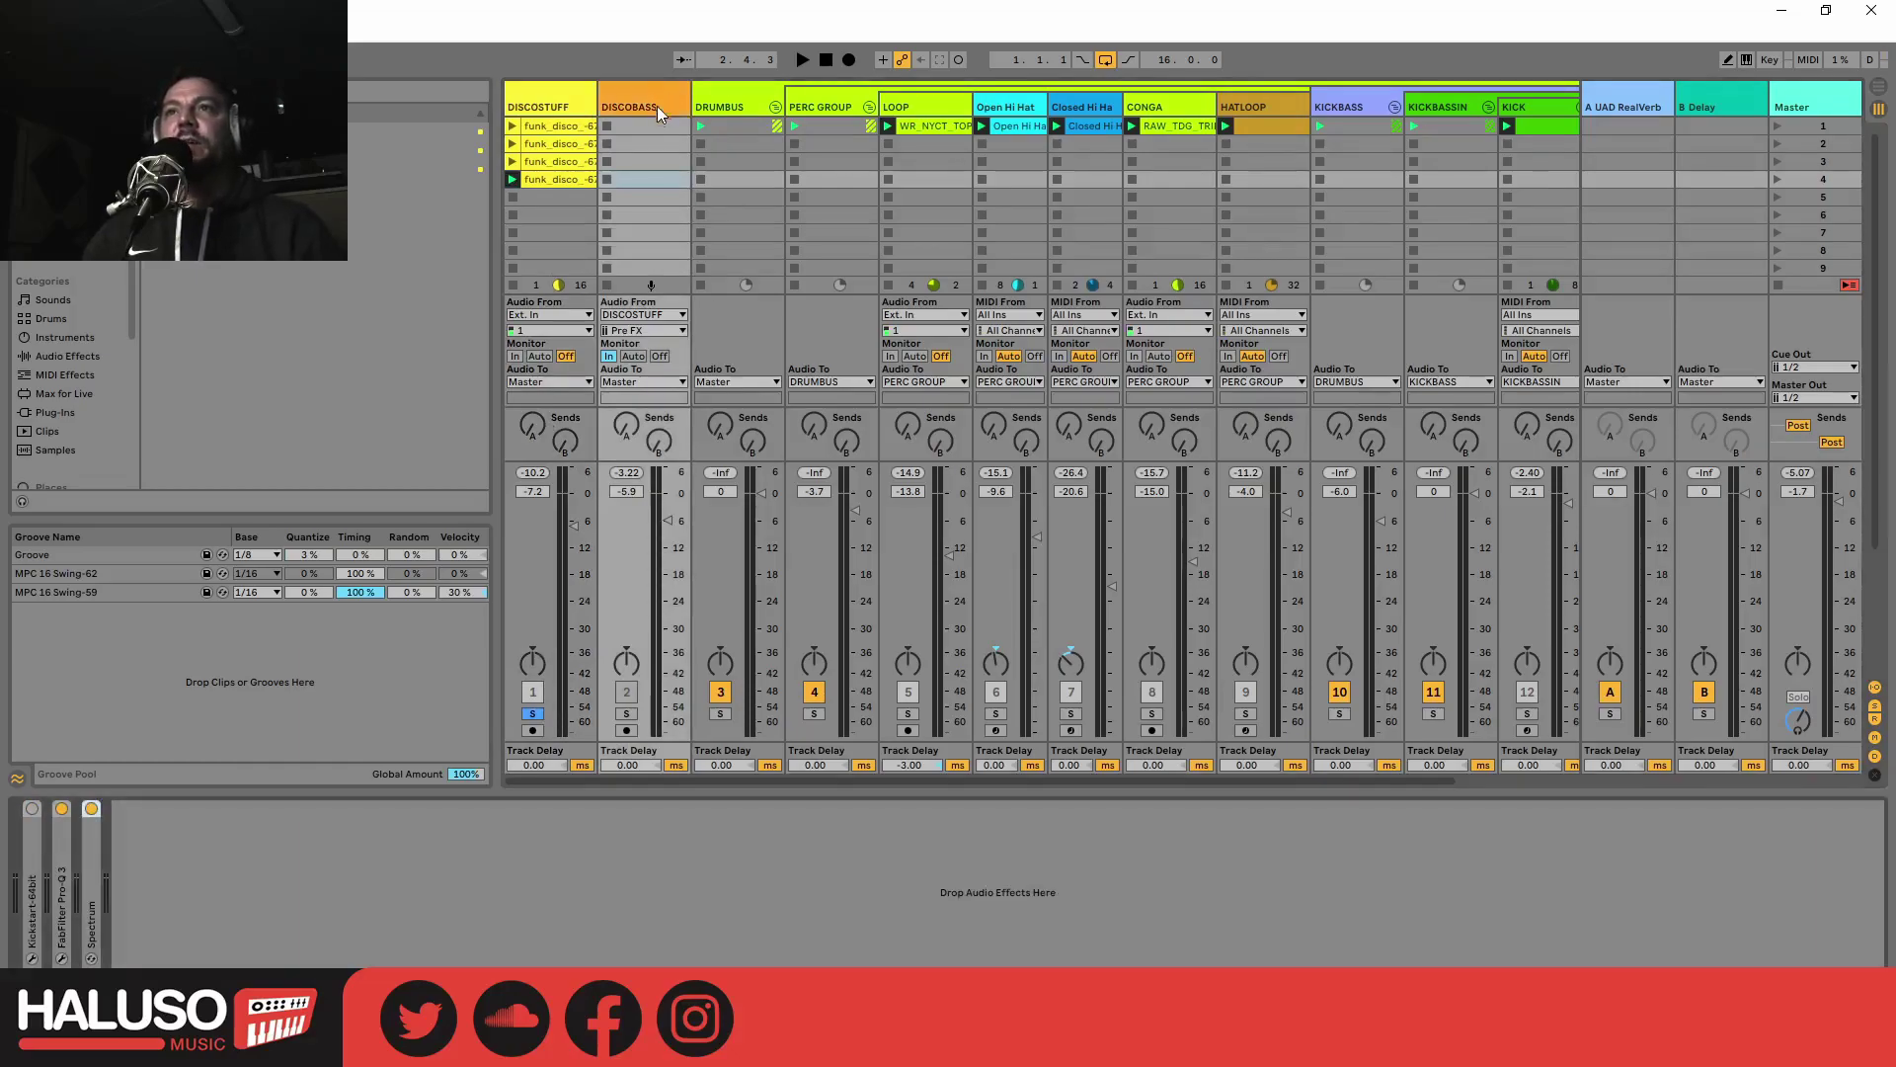
{"action": "double_click", "coordinate": [69, 915]}
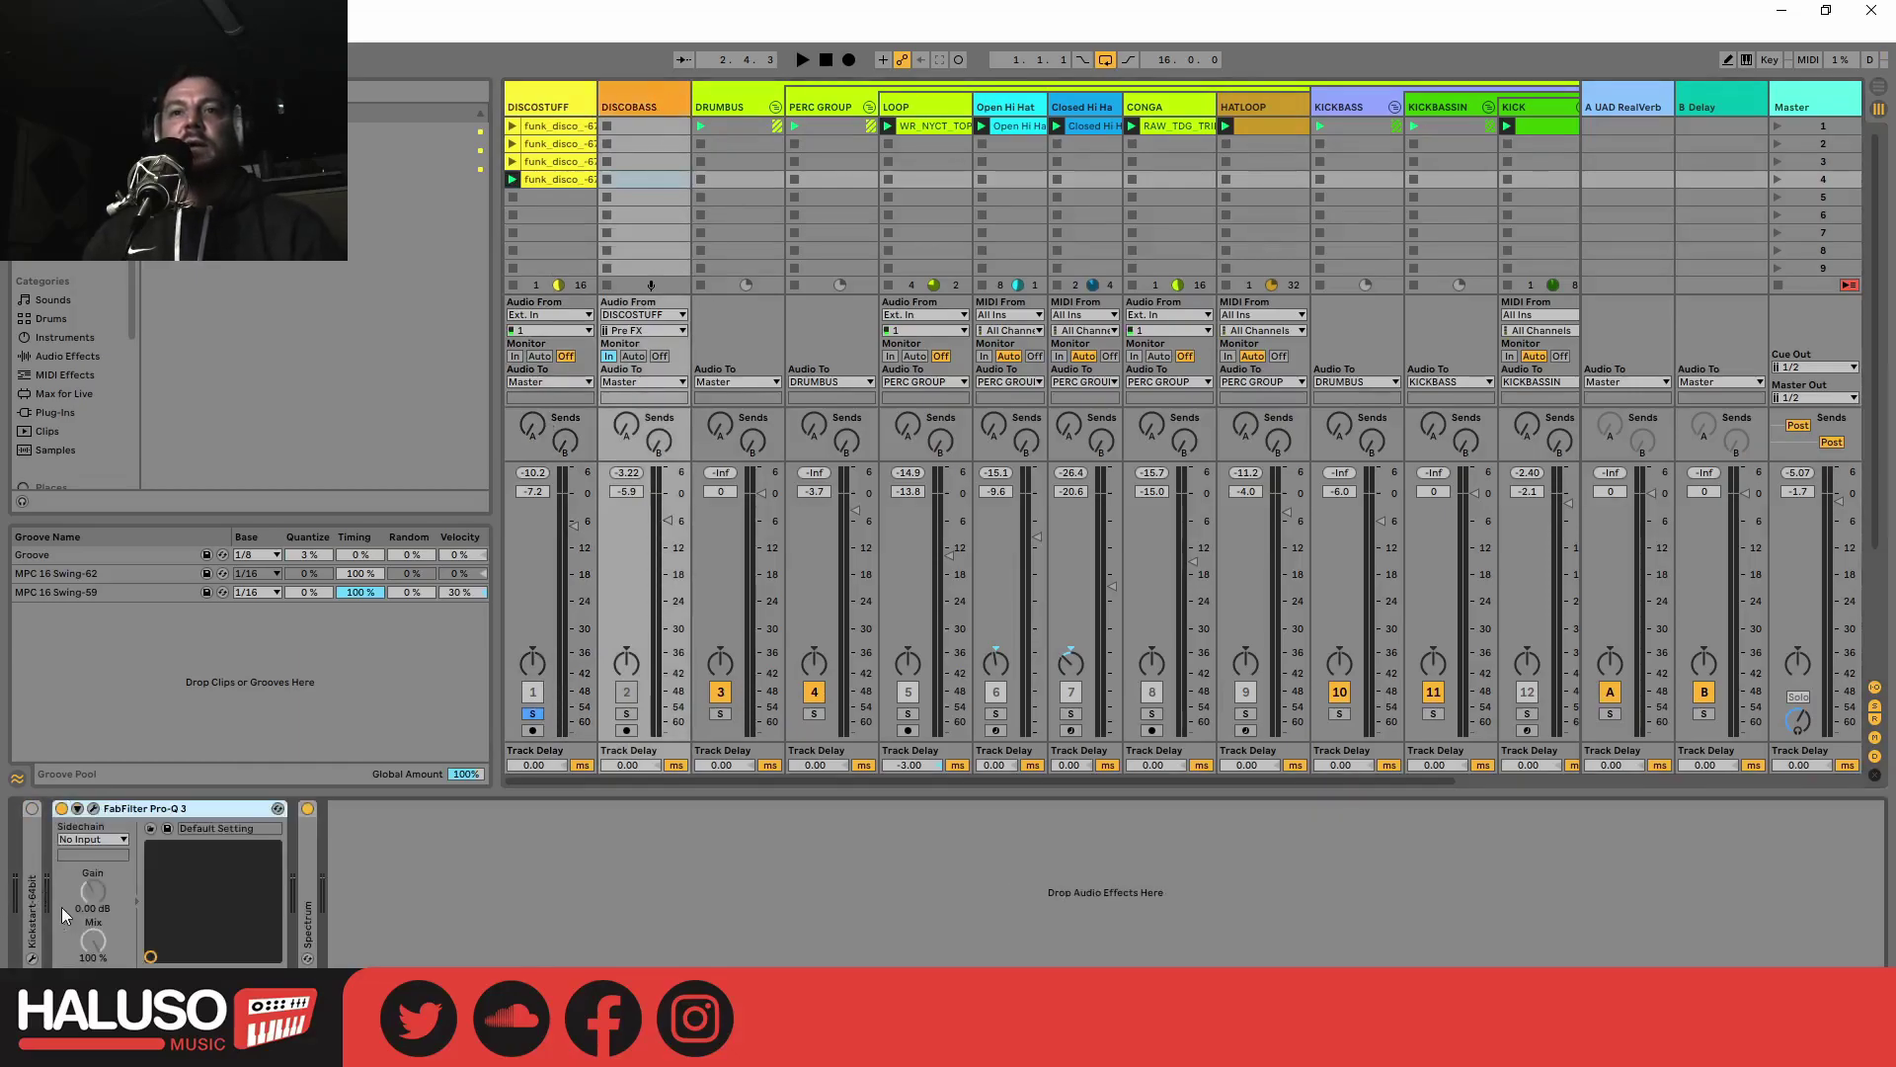
{"action": "left_click", "coordinate": [93, 808]}
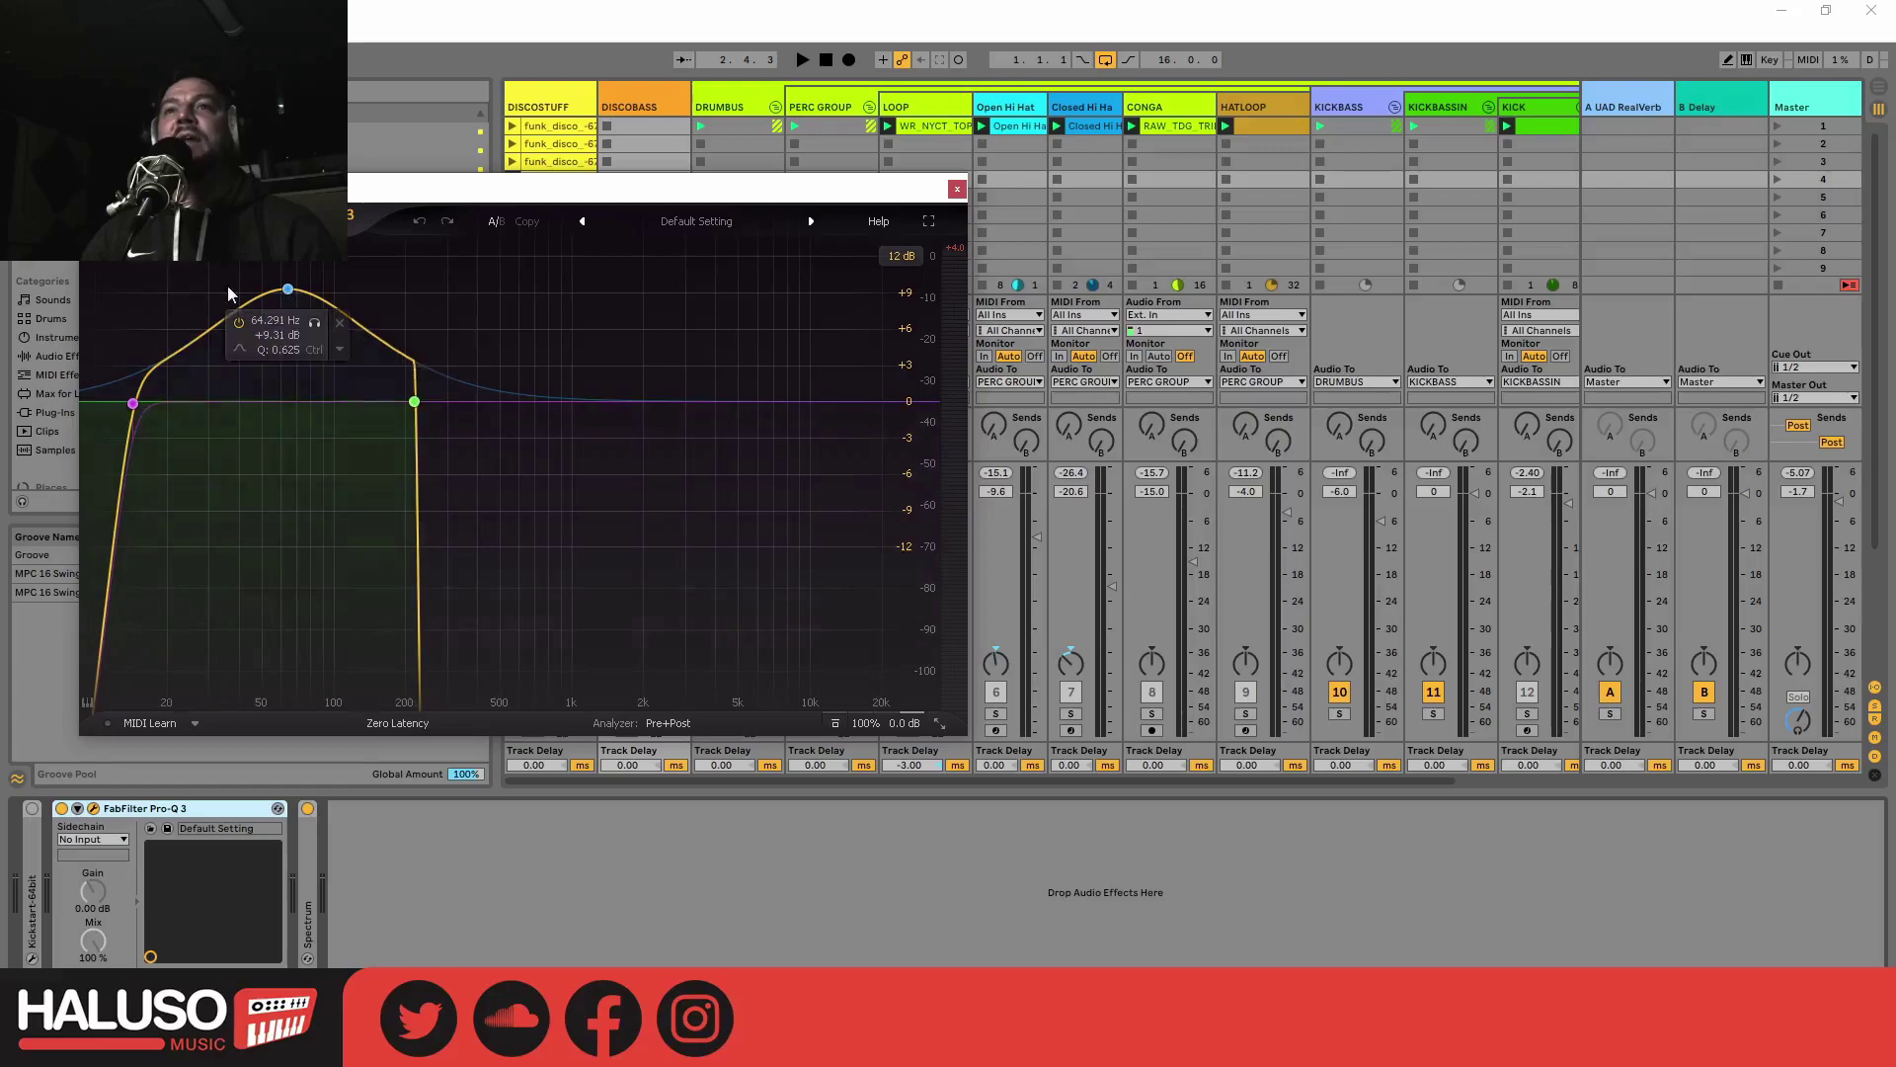
{"action": "left_click", "coordinate": [956, 188]}
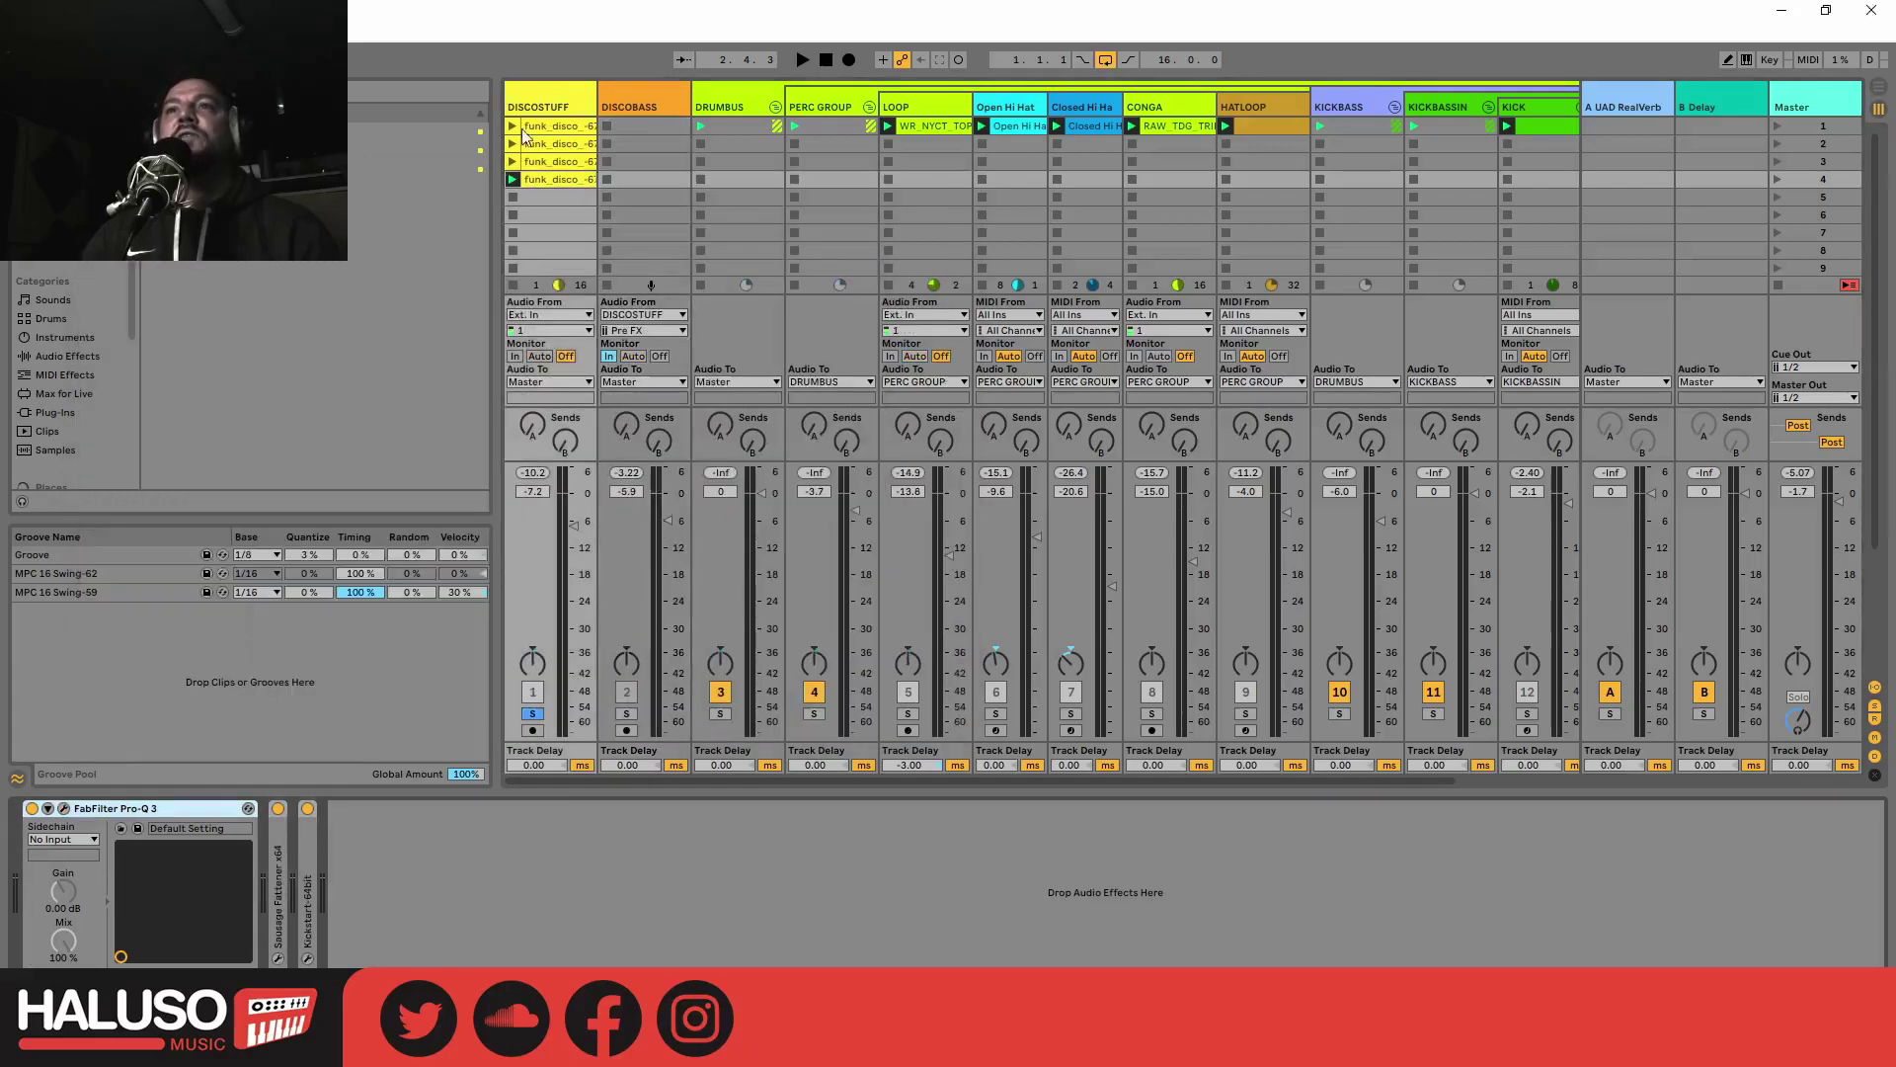
Step: Inspect the FabFilter Pro-Q 3 curve on DISCOSTUFF, and listen briefly to the soloed track
{"action": "left_click", "coordinate": [64, 808]}
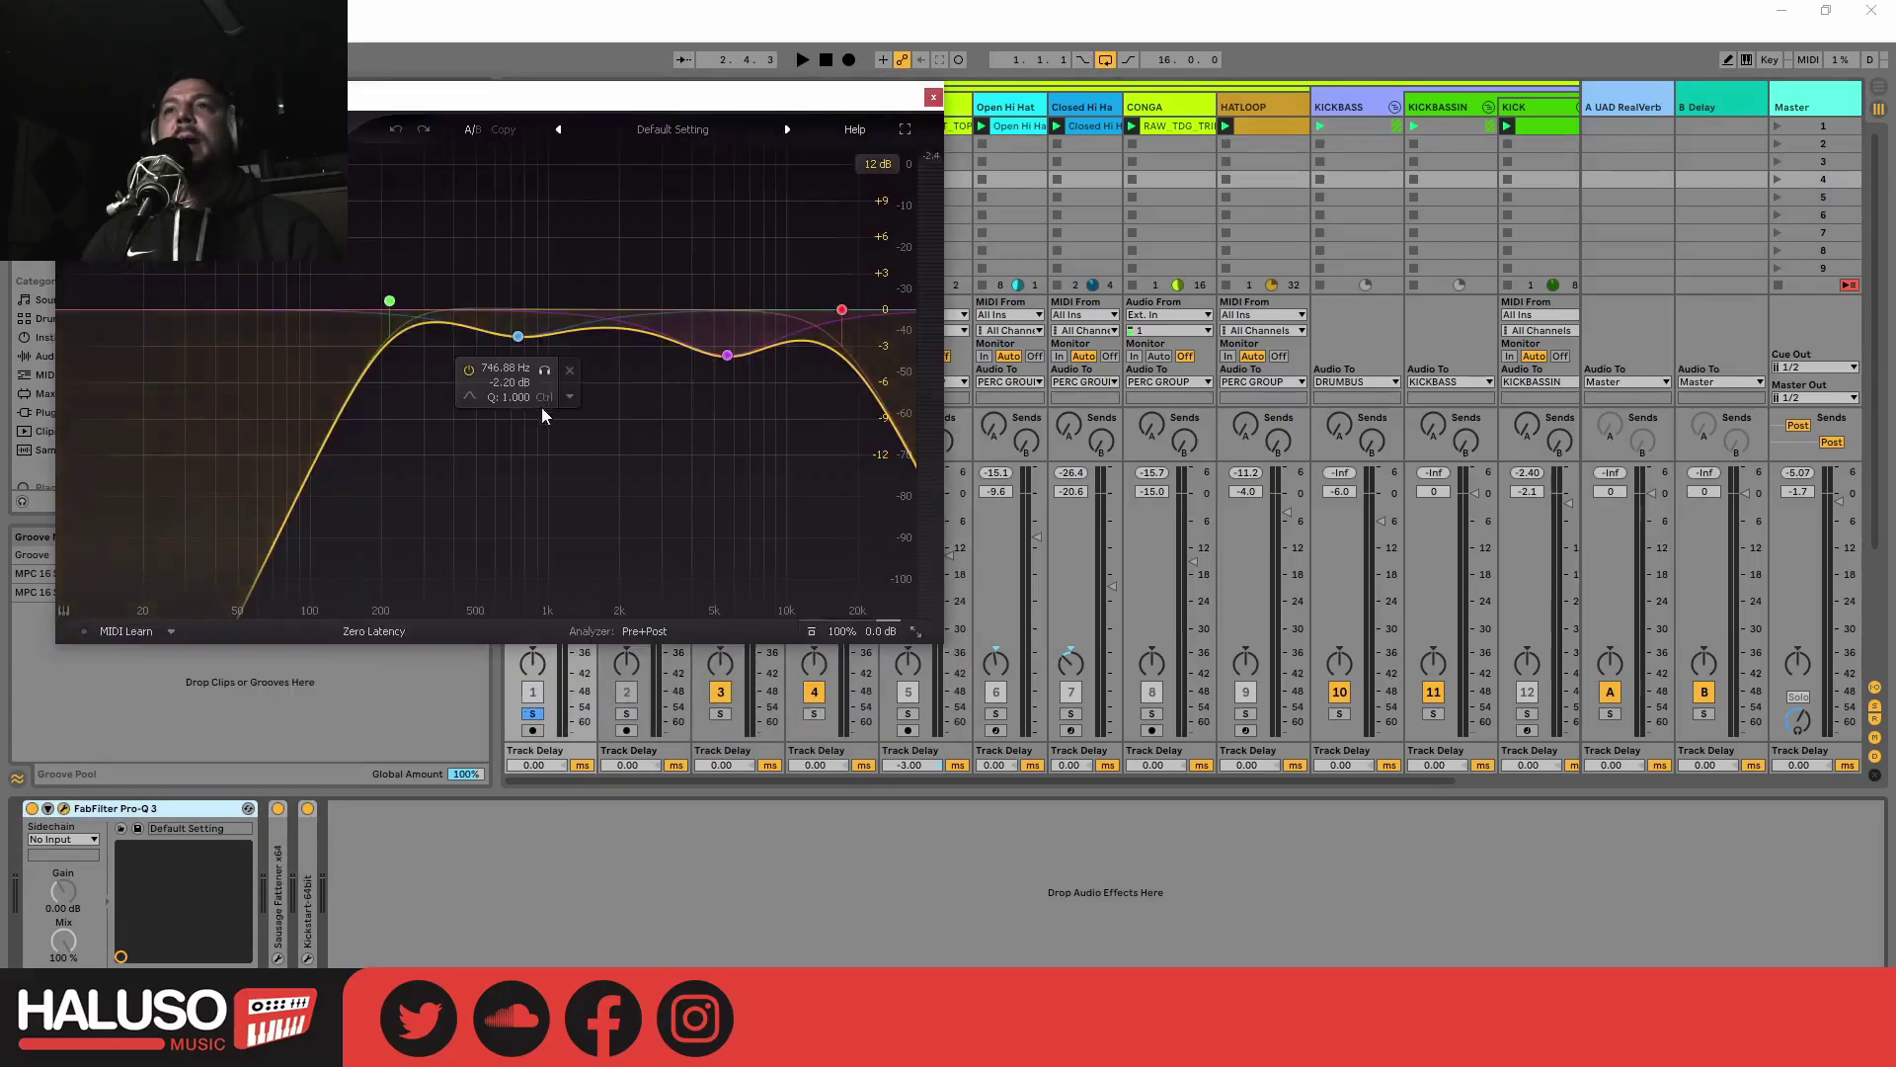
{"action": "left_click", "coordinate": [934, 97]}
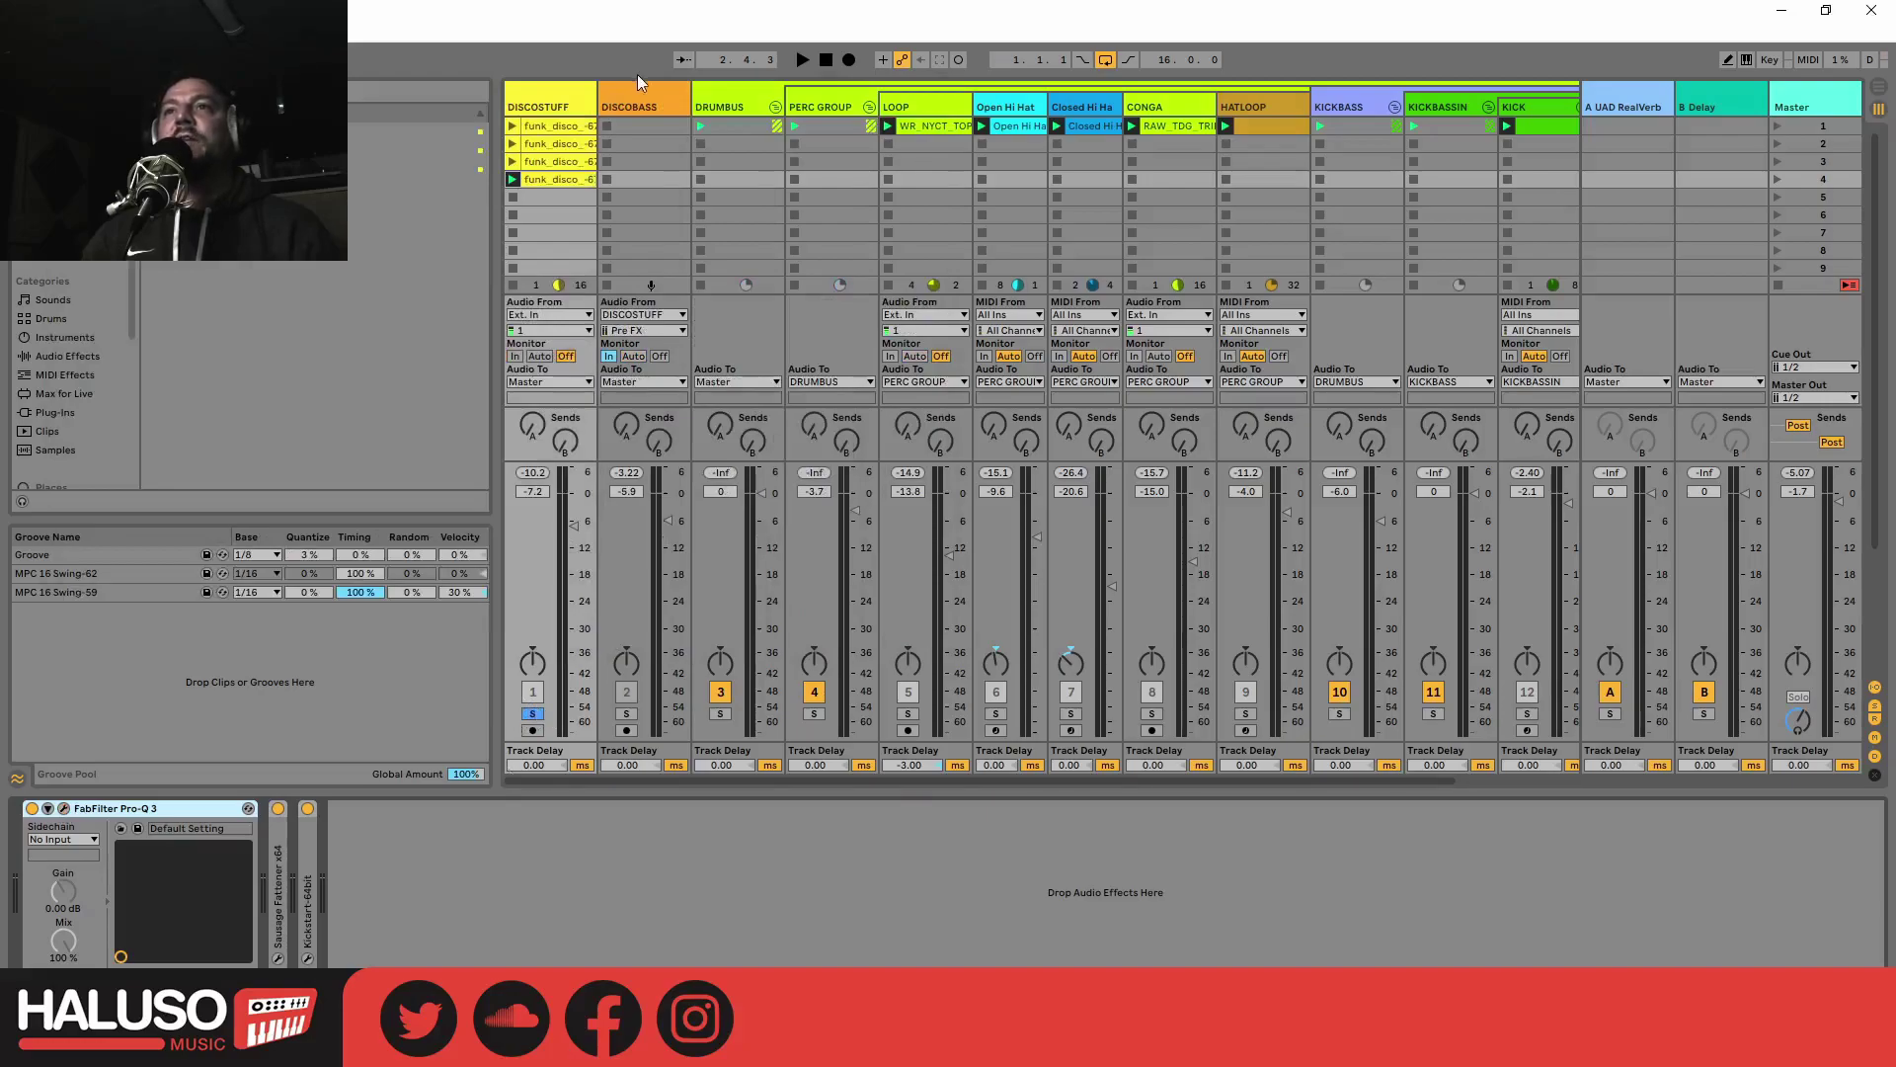
{"action": "left_click", "coordinate": [802, 59]}
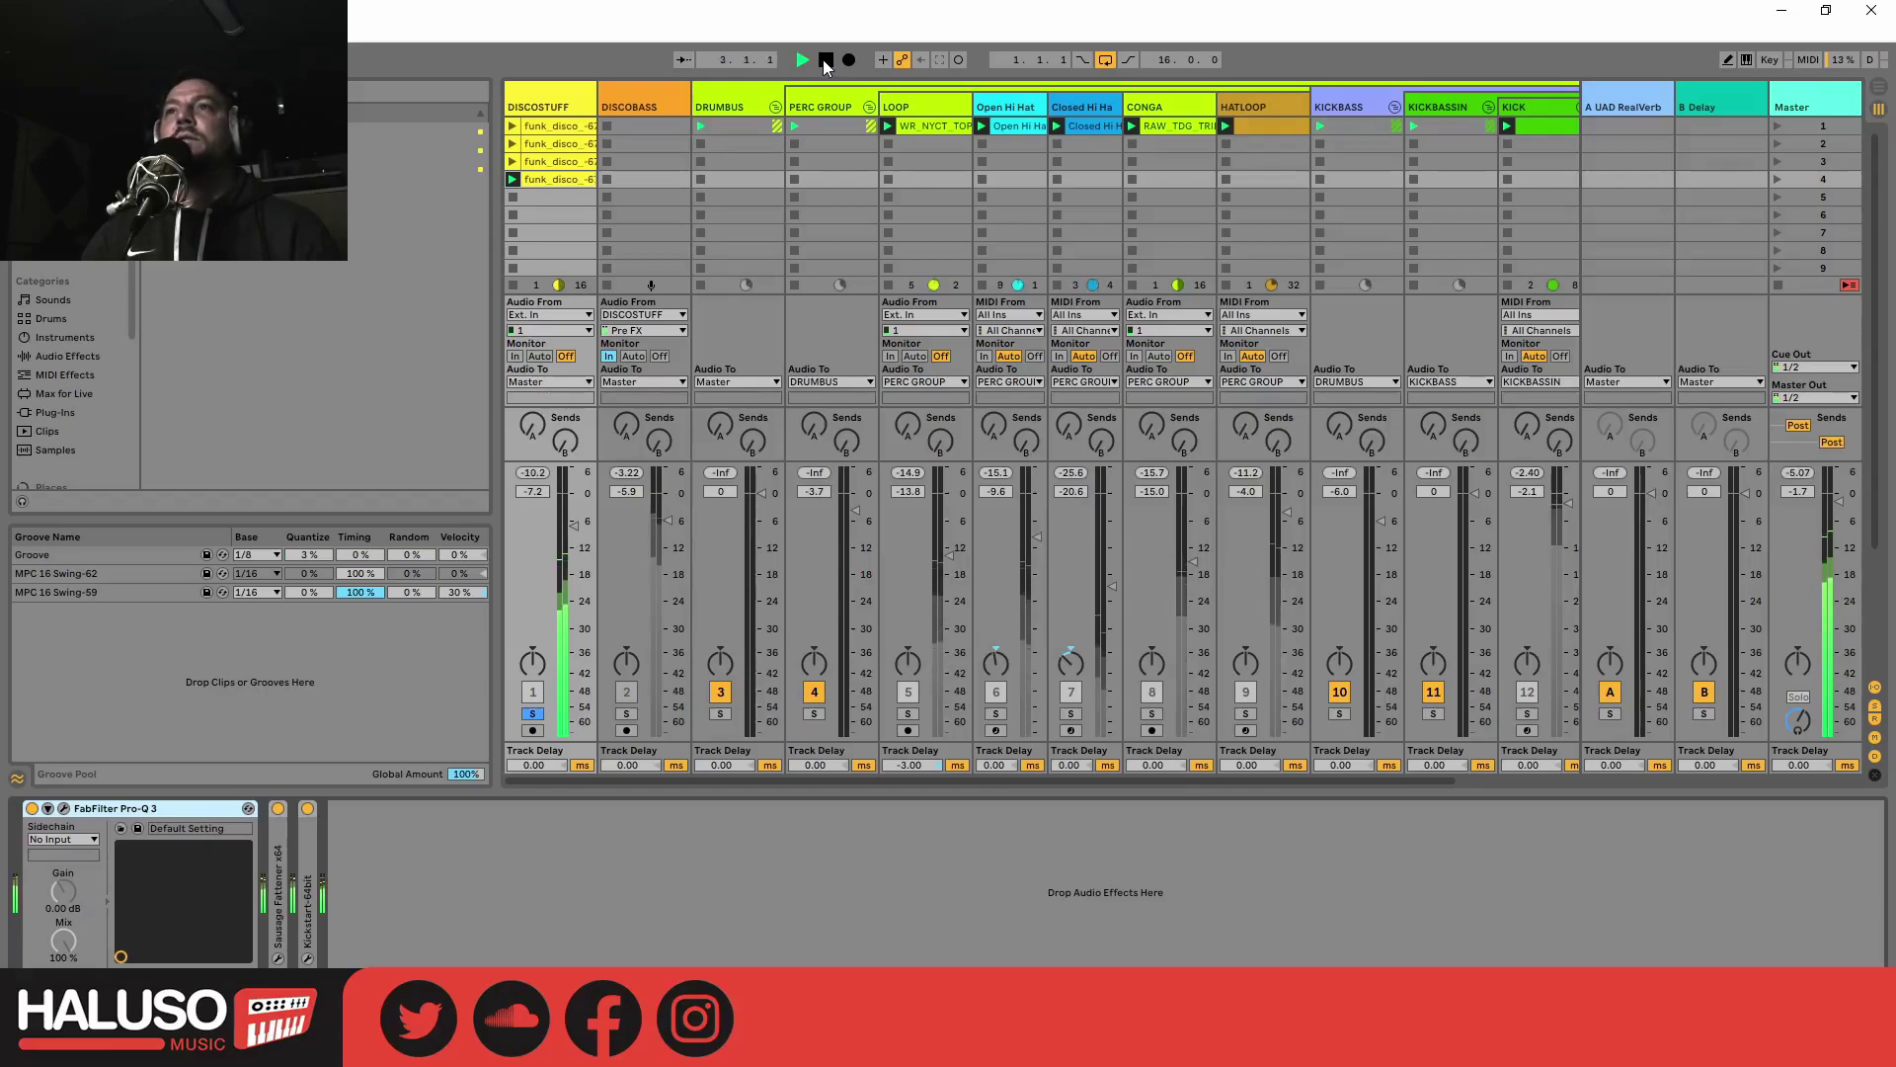
{"action": "left_click", "coordinate": [826, 60]}
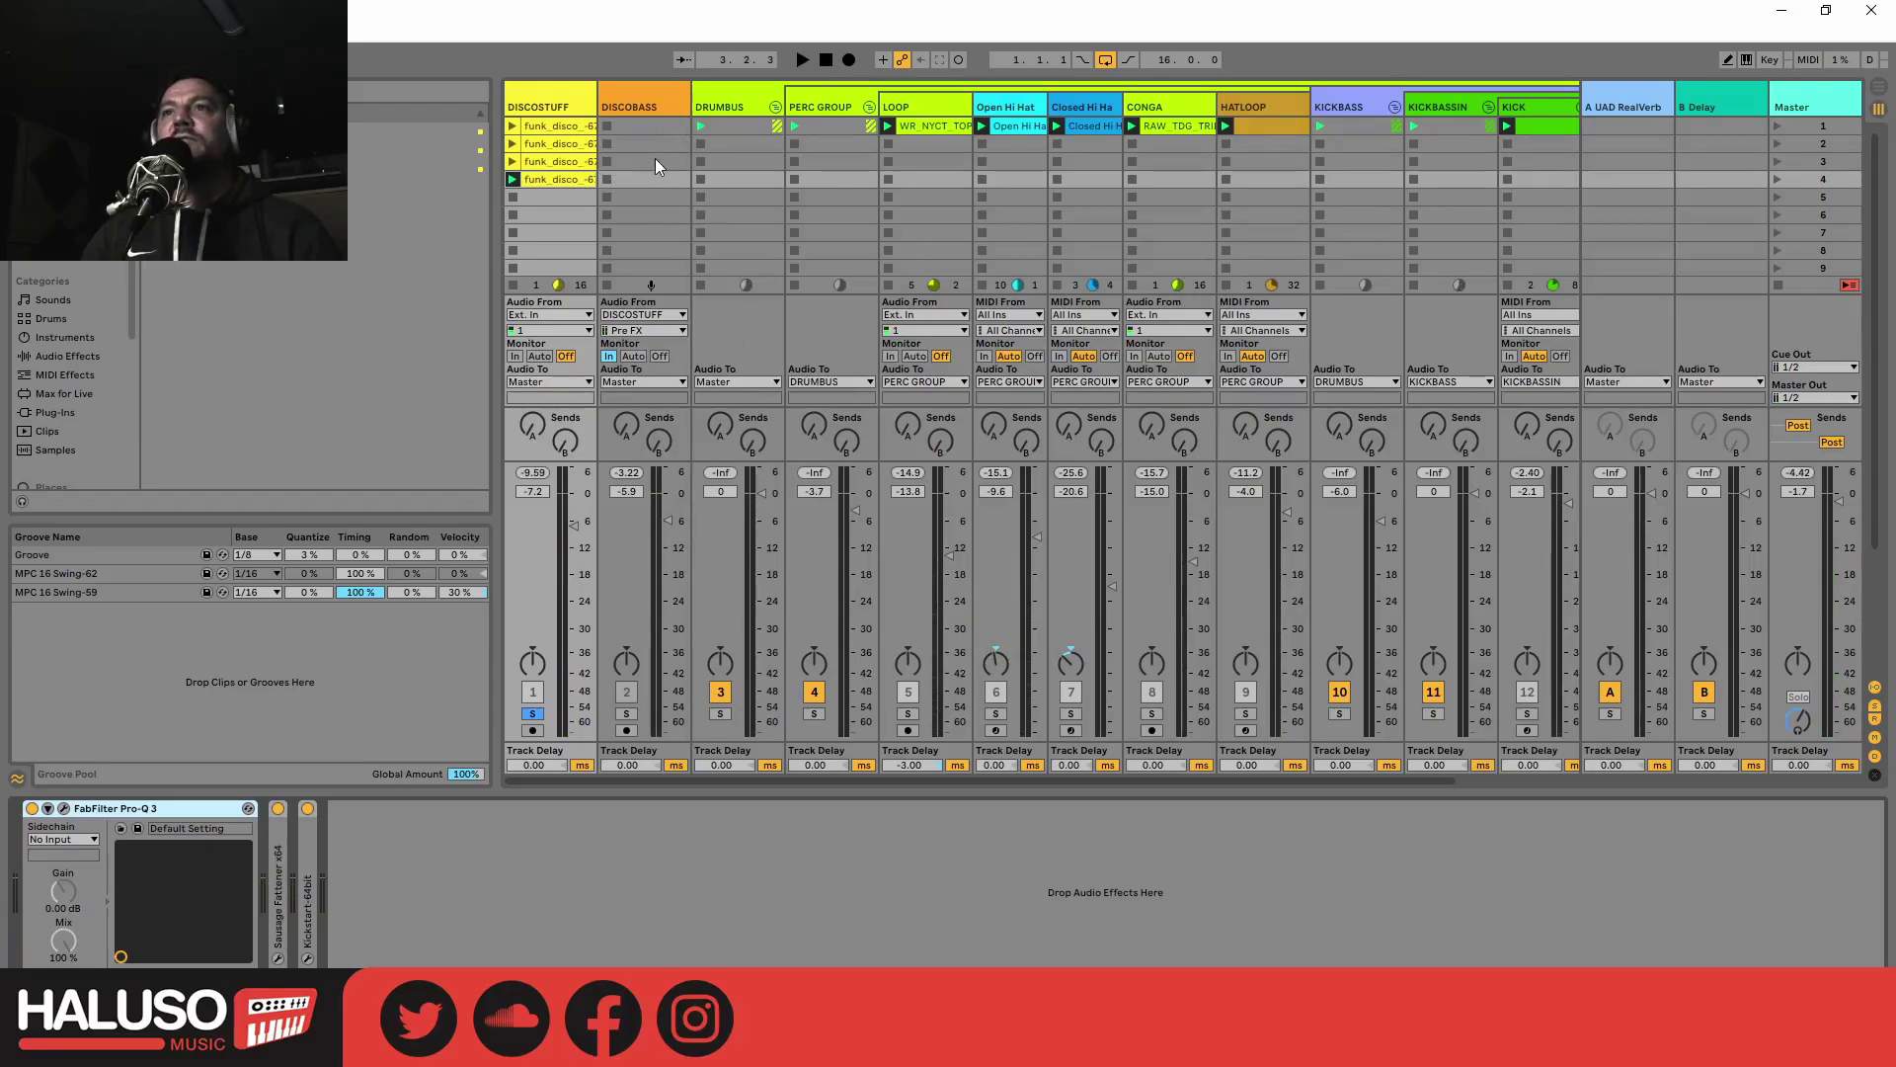
Step: Listen to DISCOBASS soloed, and compare soloed DISCOSTUFF with and without the DISCOBASS layer
{"action": "left_click", "coordinate": [626, 713]}
{"action": "key", "text": "space"}
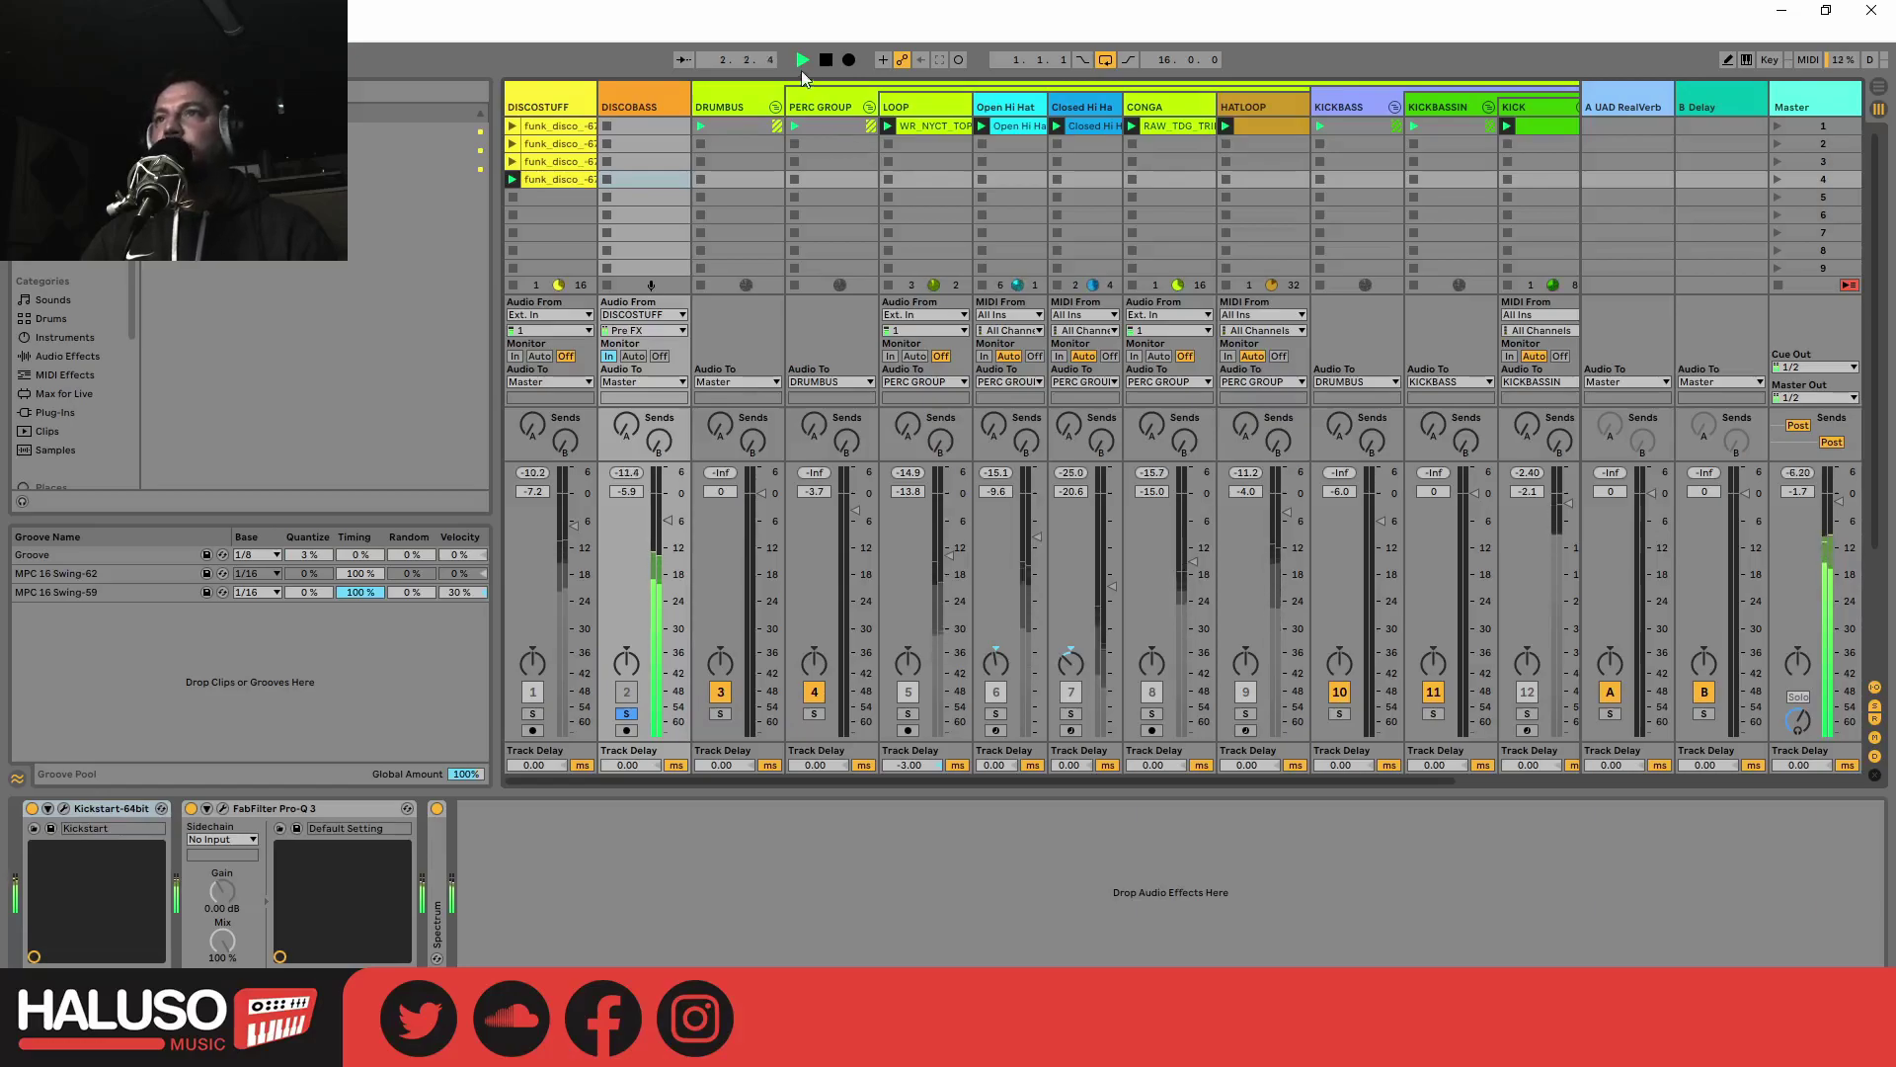
{"action": "left_click", "coordinate": [533, 715], "text": "ctrl"}
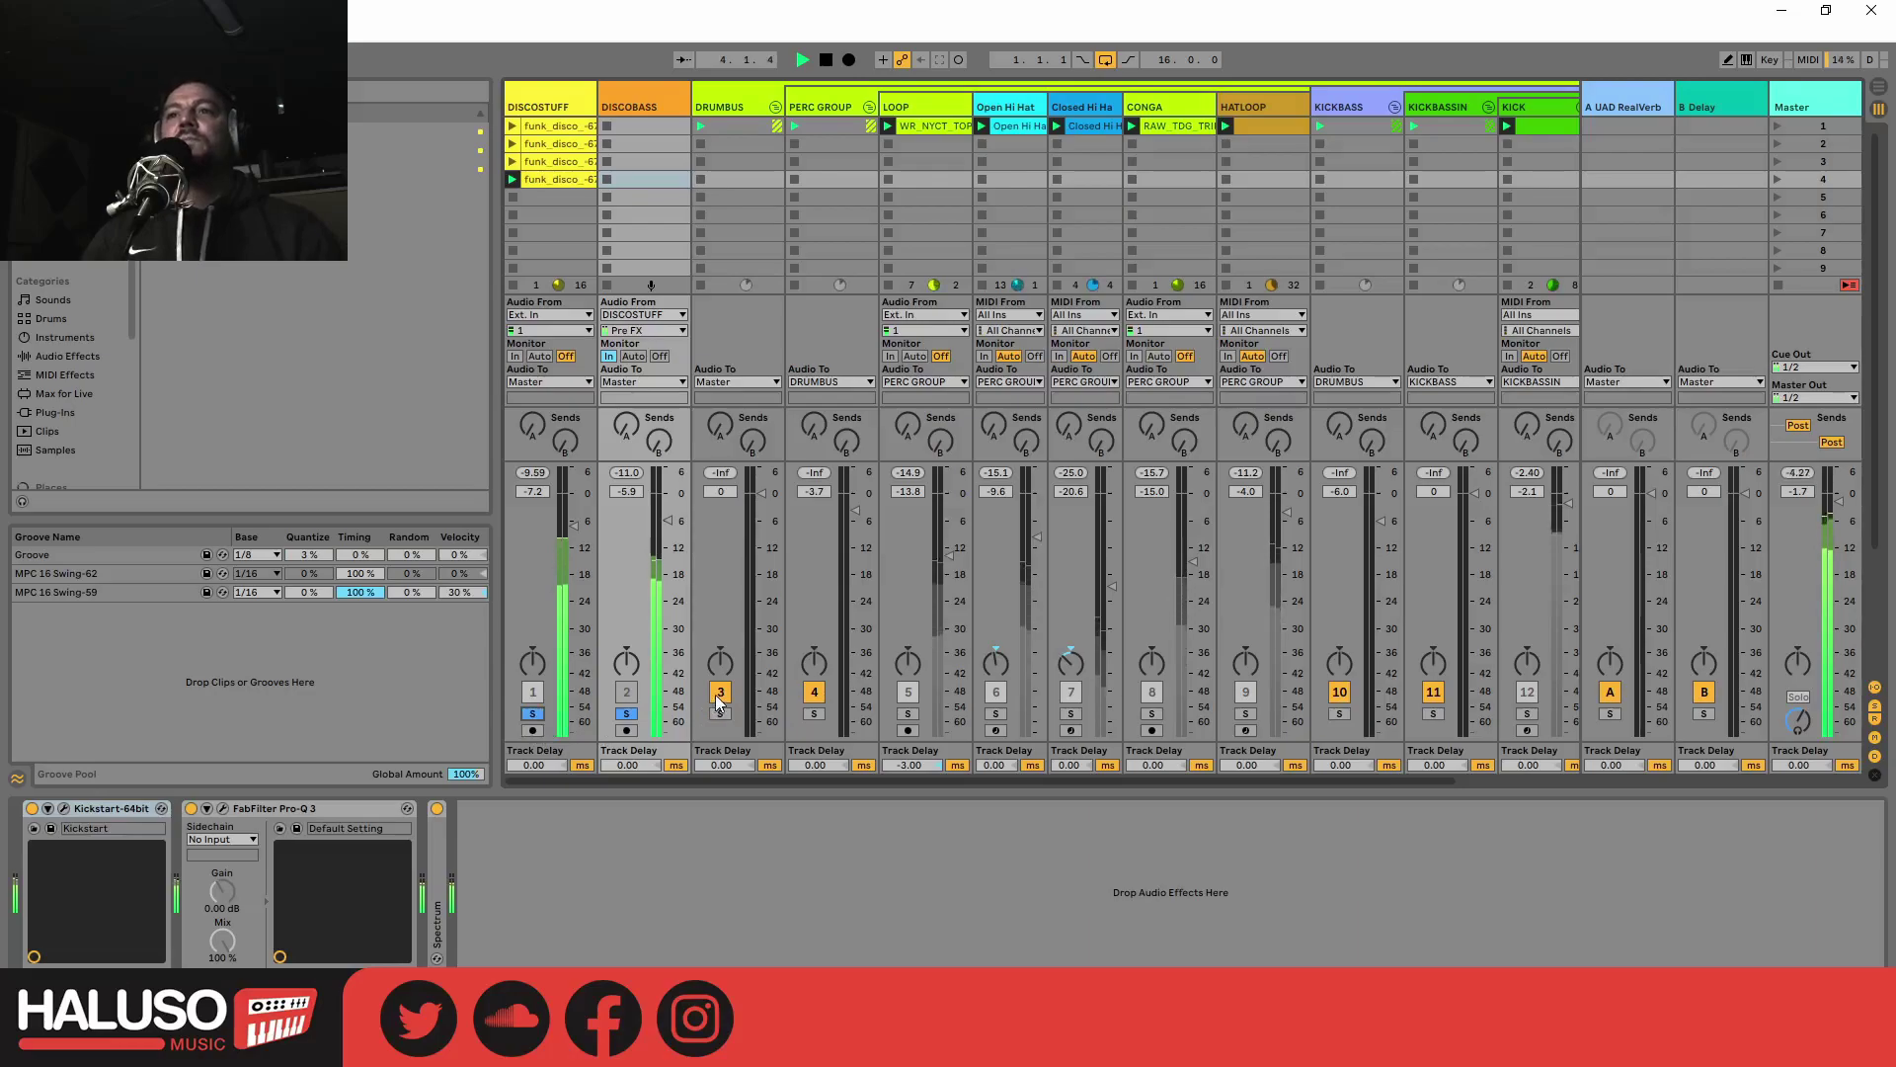
{"action": "left_click", "coordinate": [627, 714]}
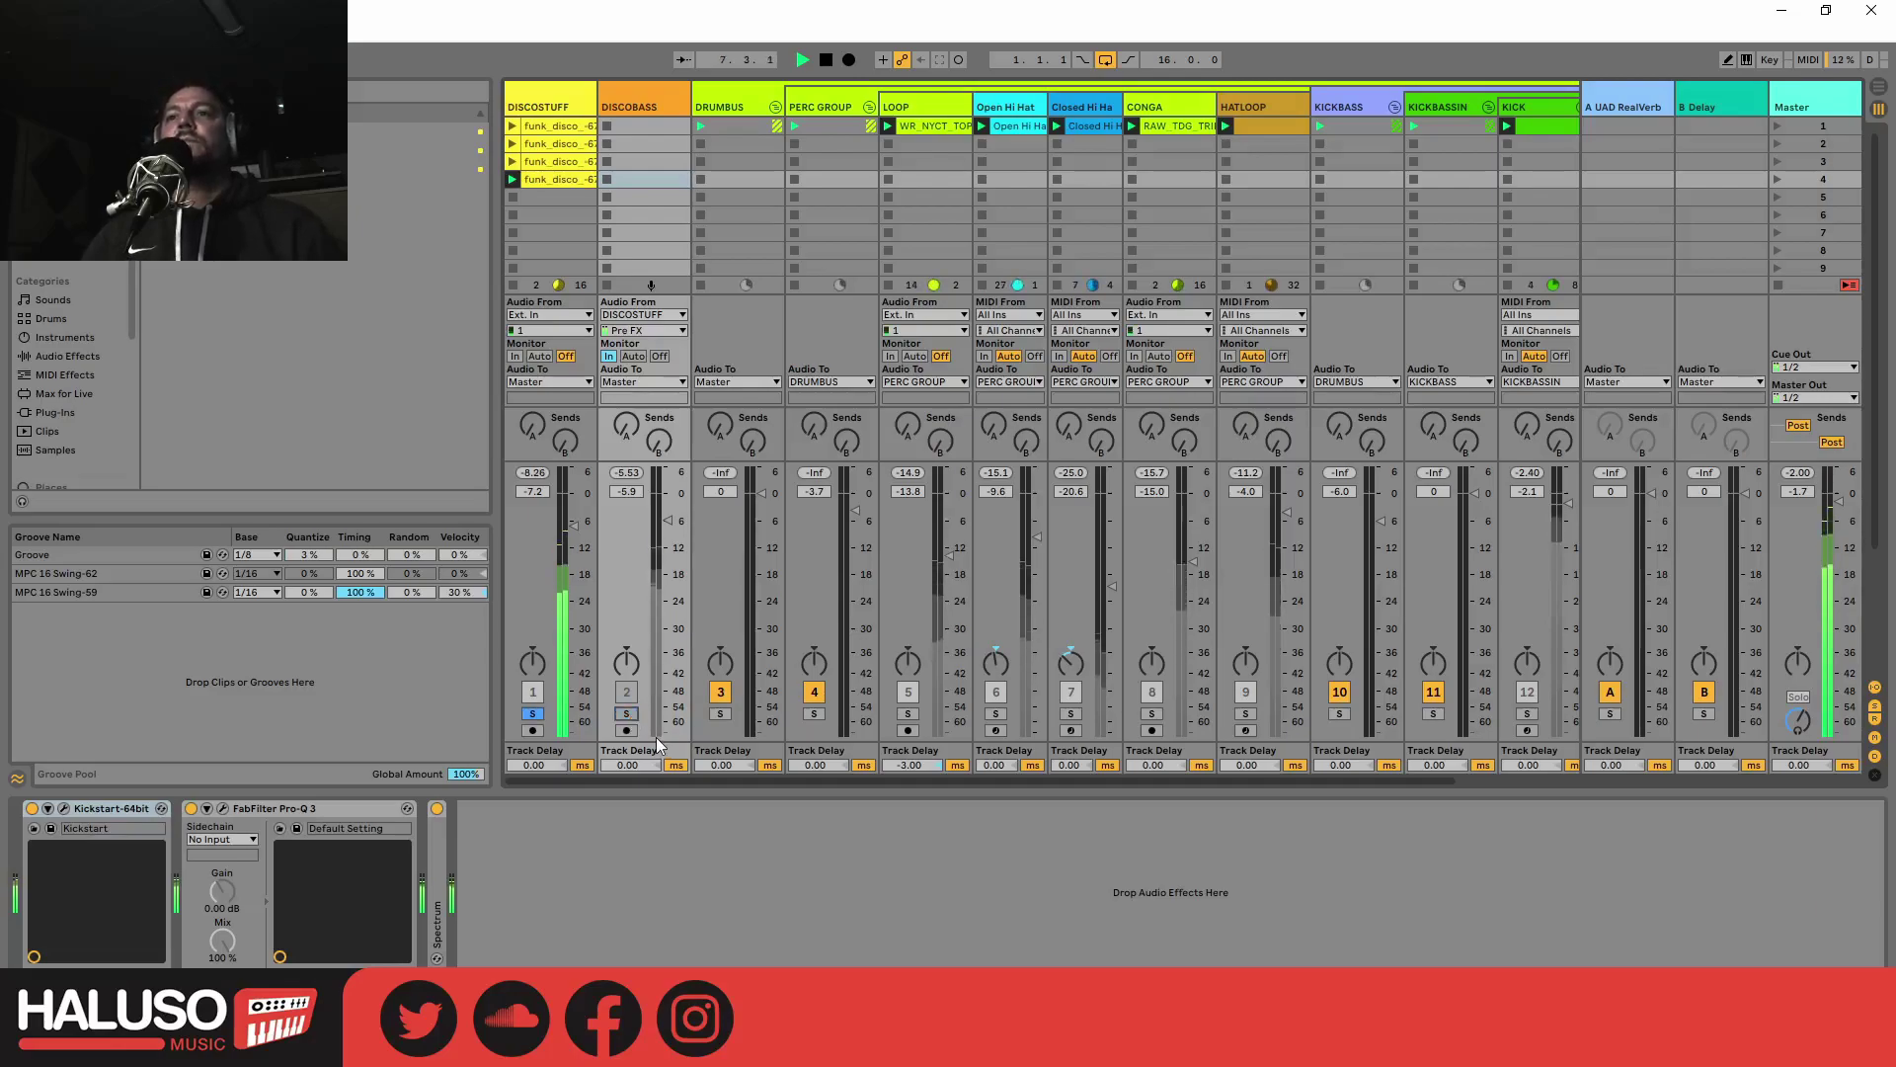
{"action": "left_click", "coordinate": [626, 715]}
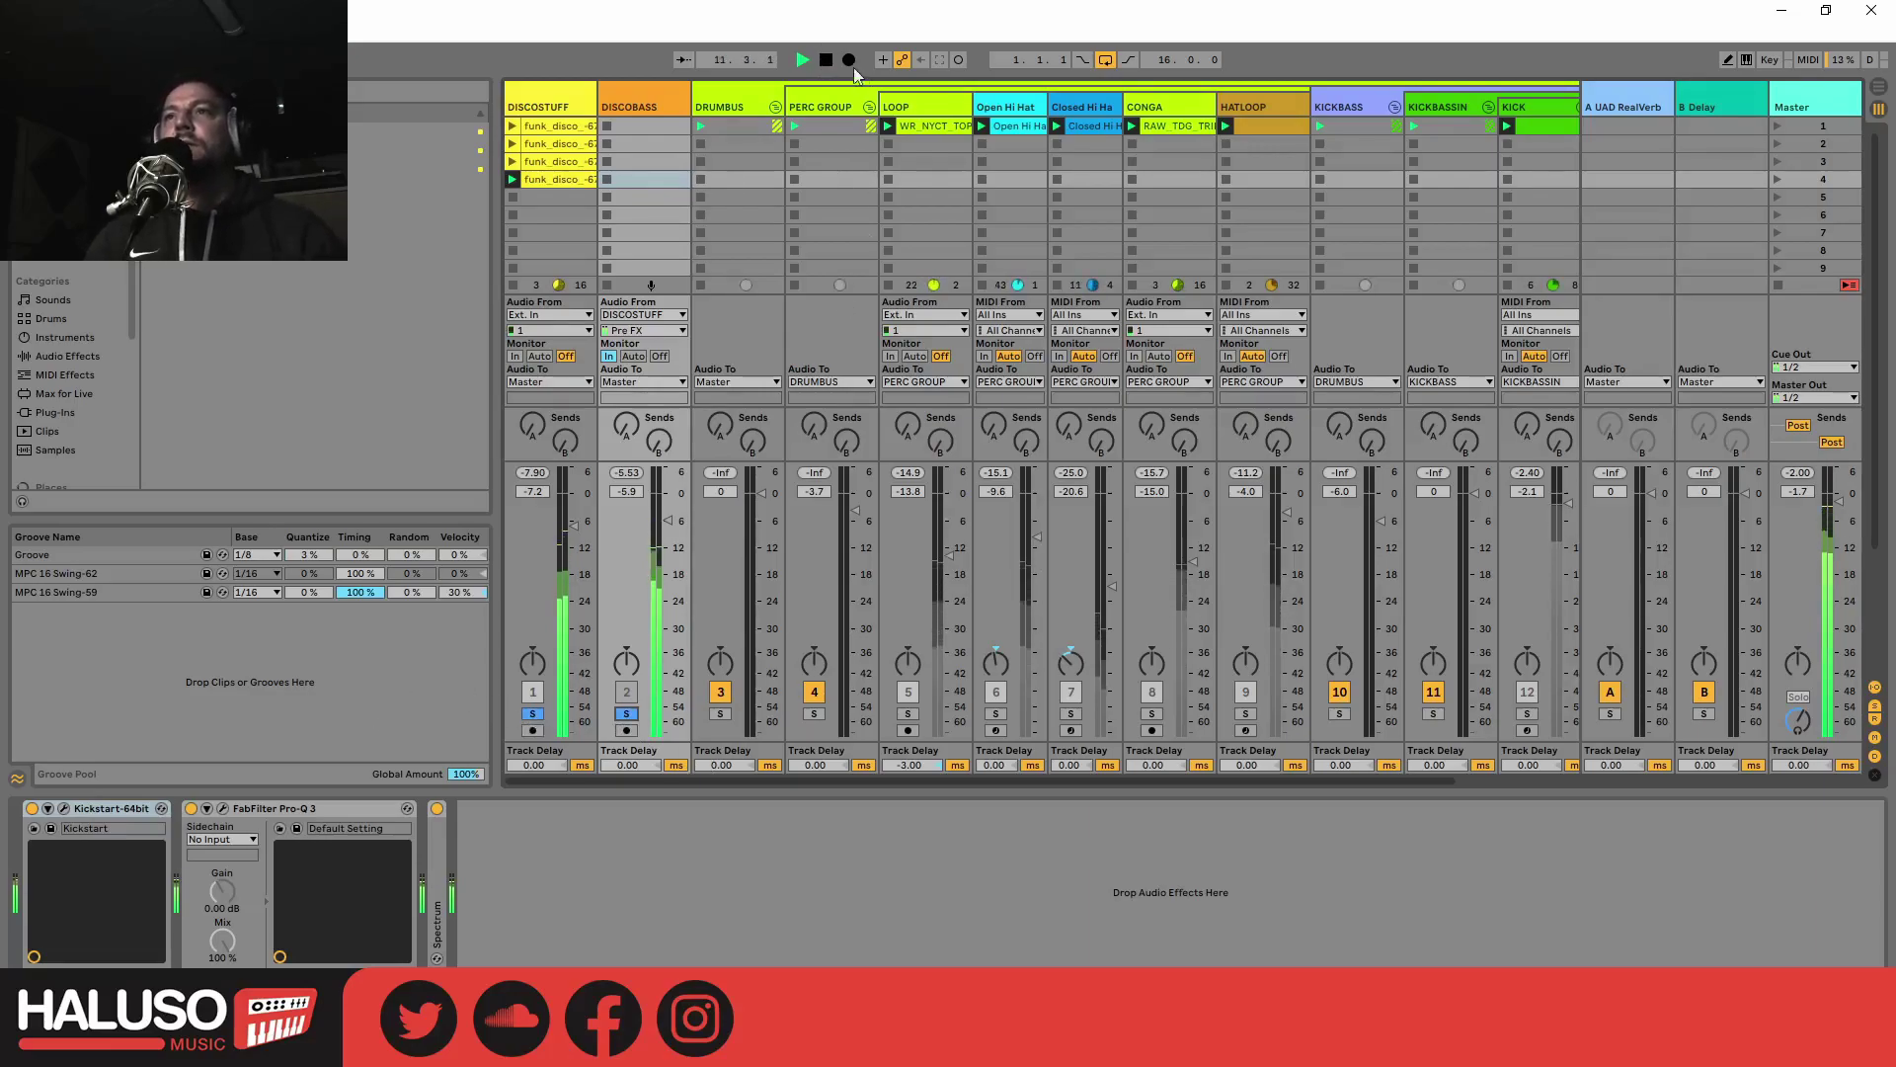
{"action": "left_click", "coordinate": [827, 59]}
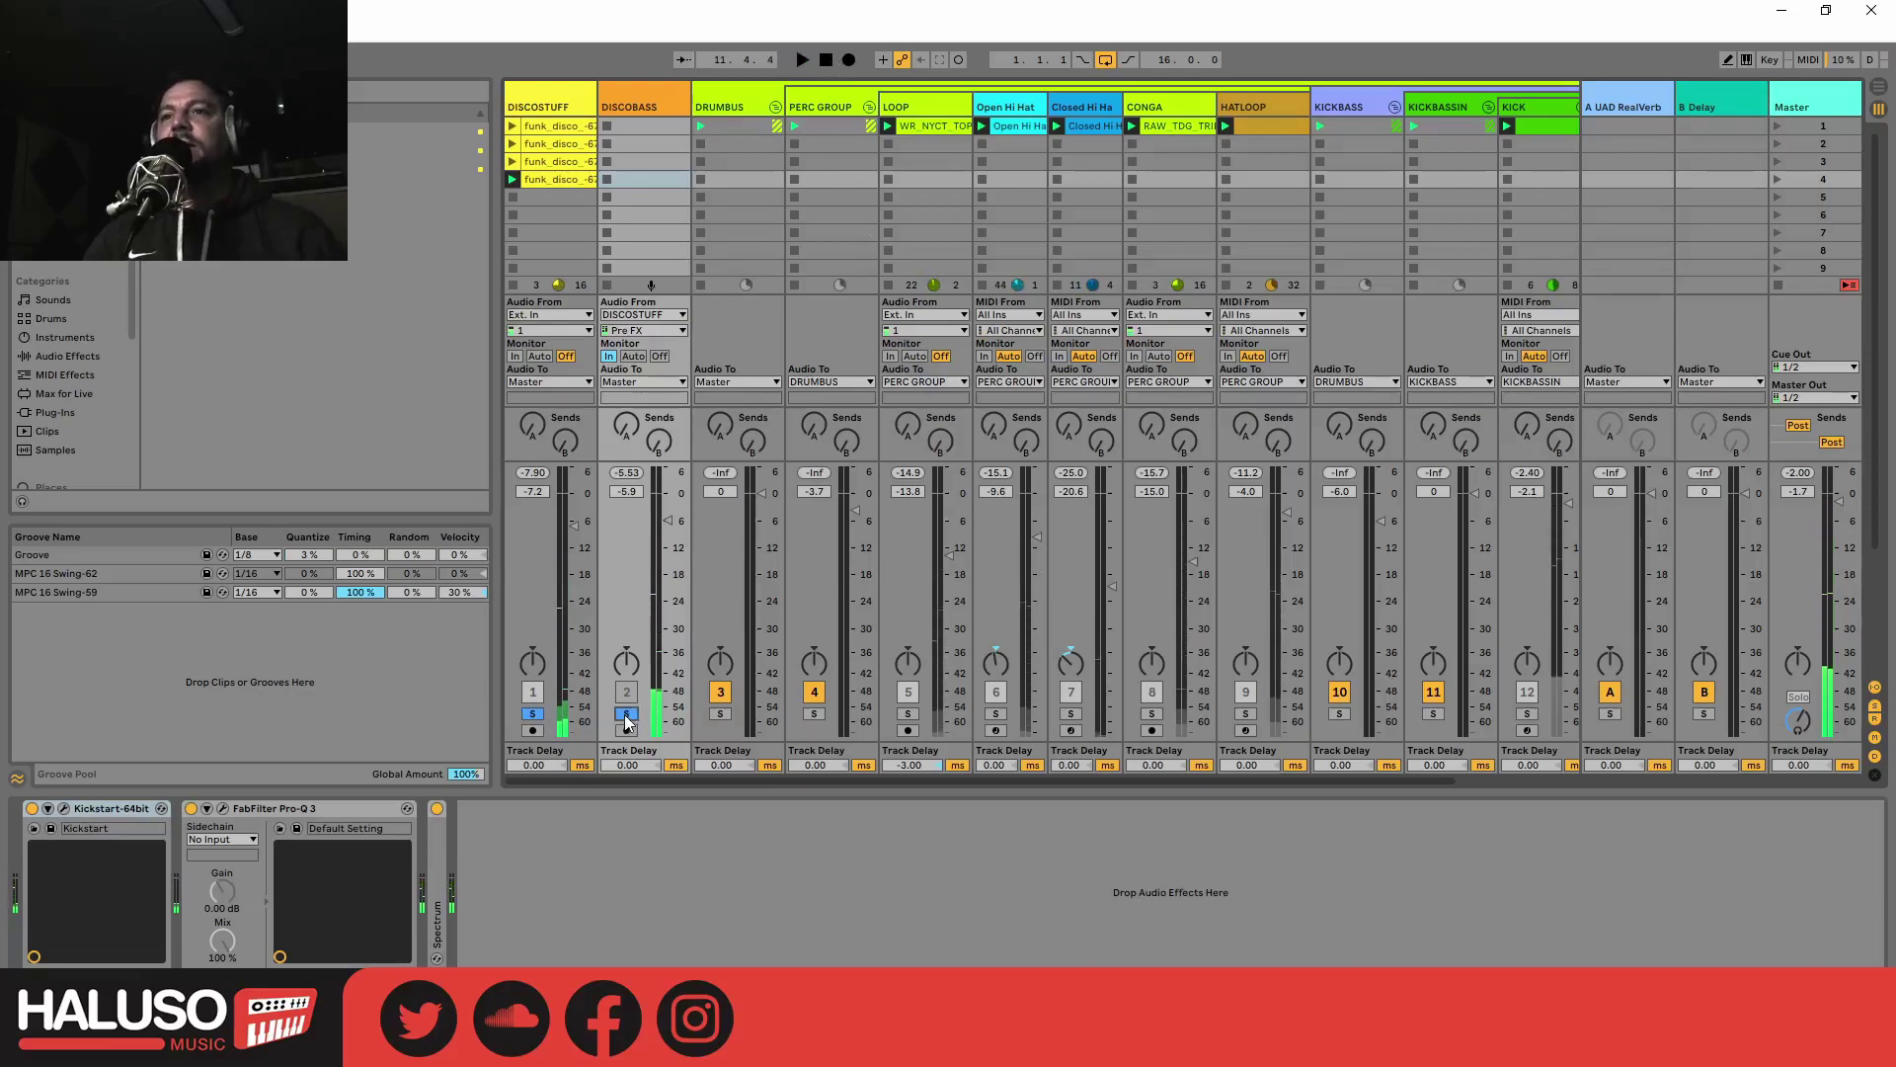
Step: Compare the full mix with the DISCOBASS track deactivated and activated
{"action": "left_click", "coordinate": [802, 59]}
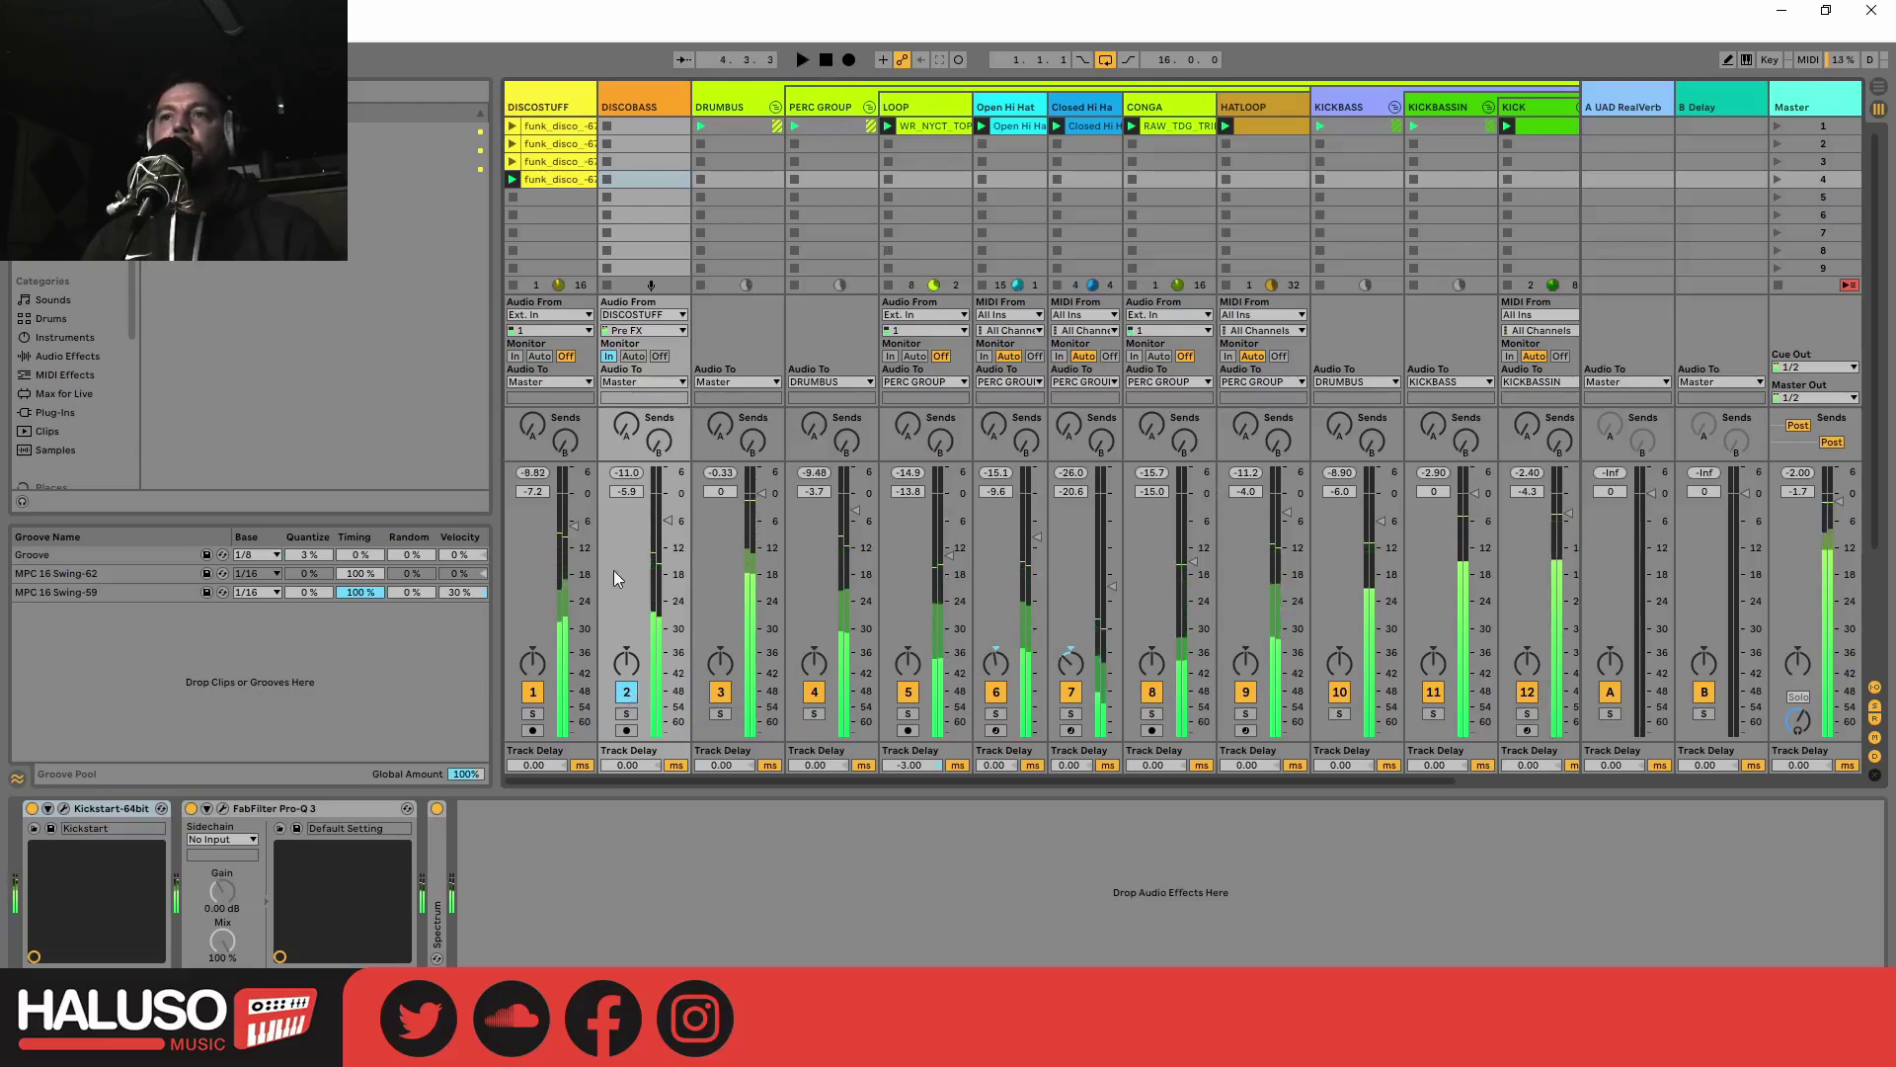
{"action": "left_click", "coordinate": [632, 691]}
{"action": "key", "text": "space"}
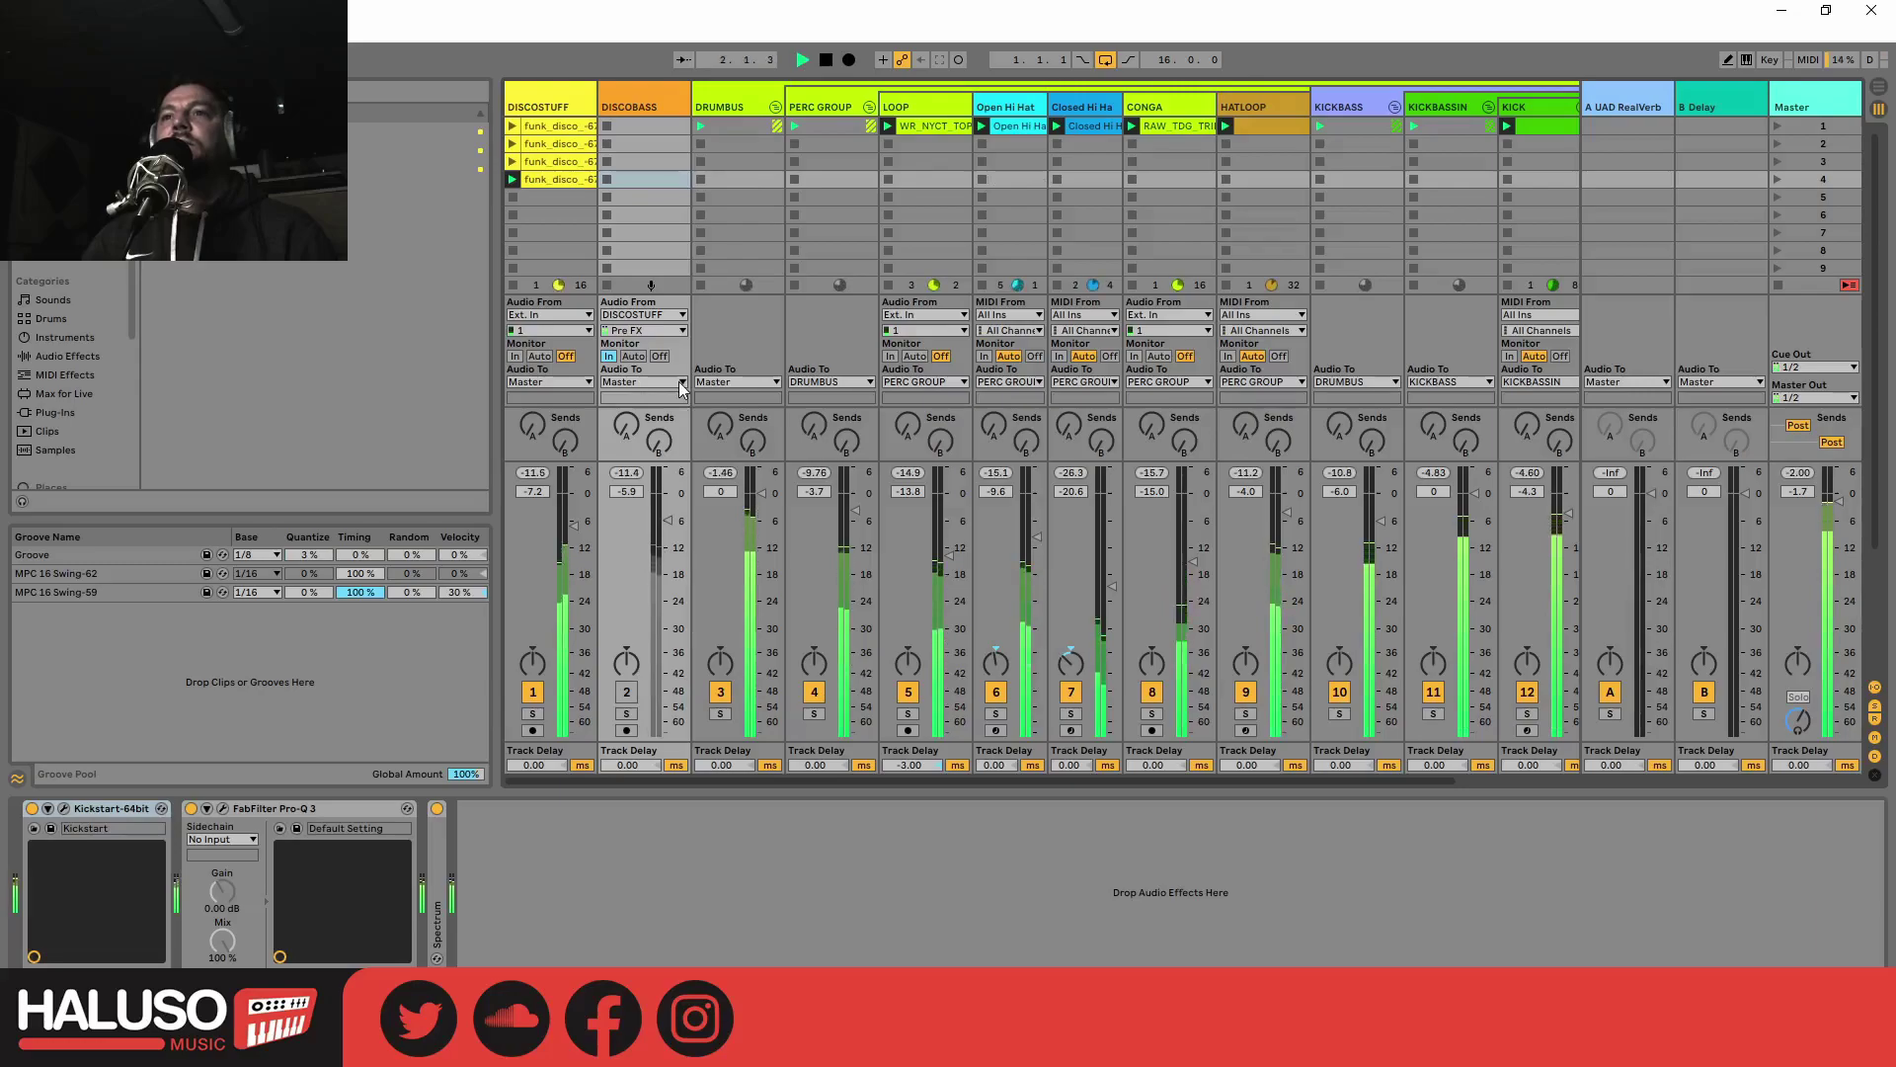
{"action": "left_click", "coordinate": [825, 59]}
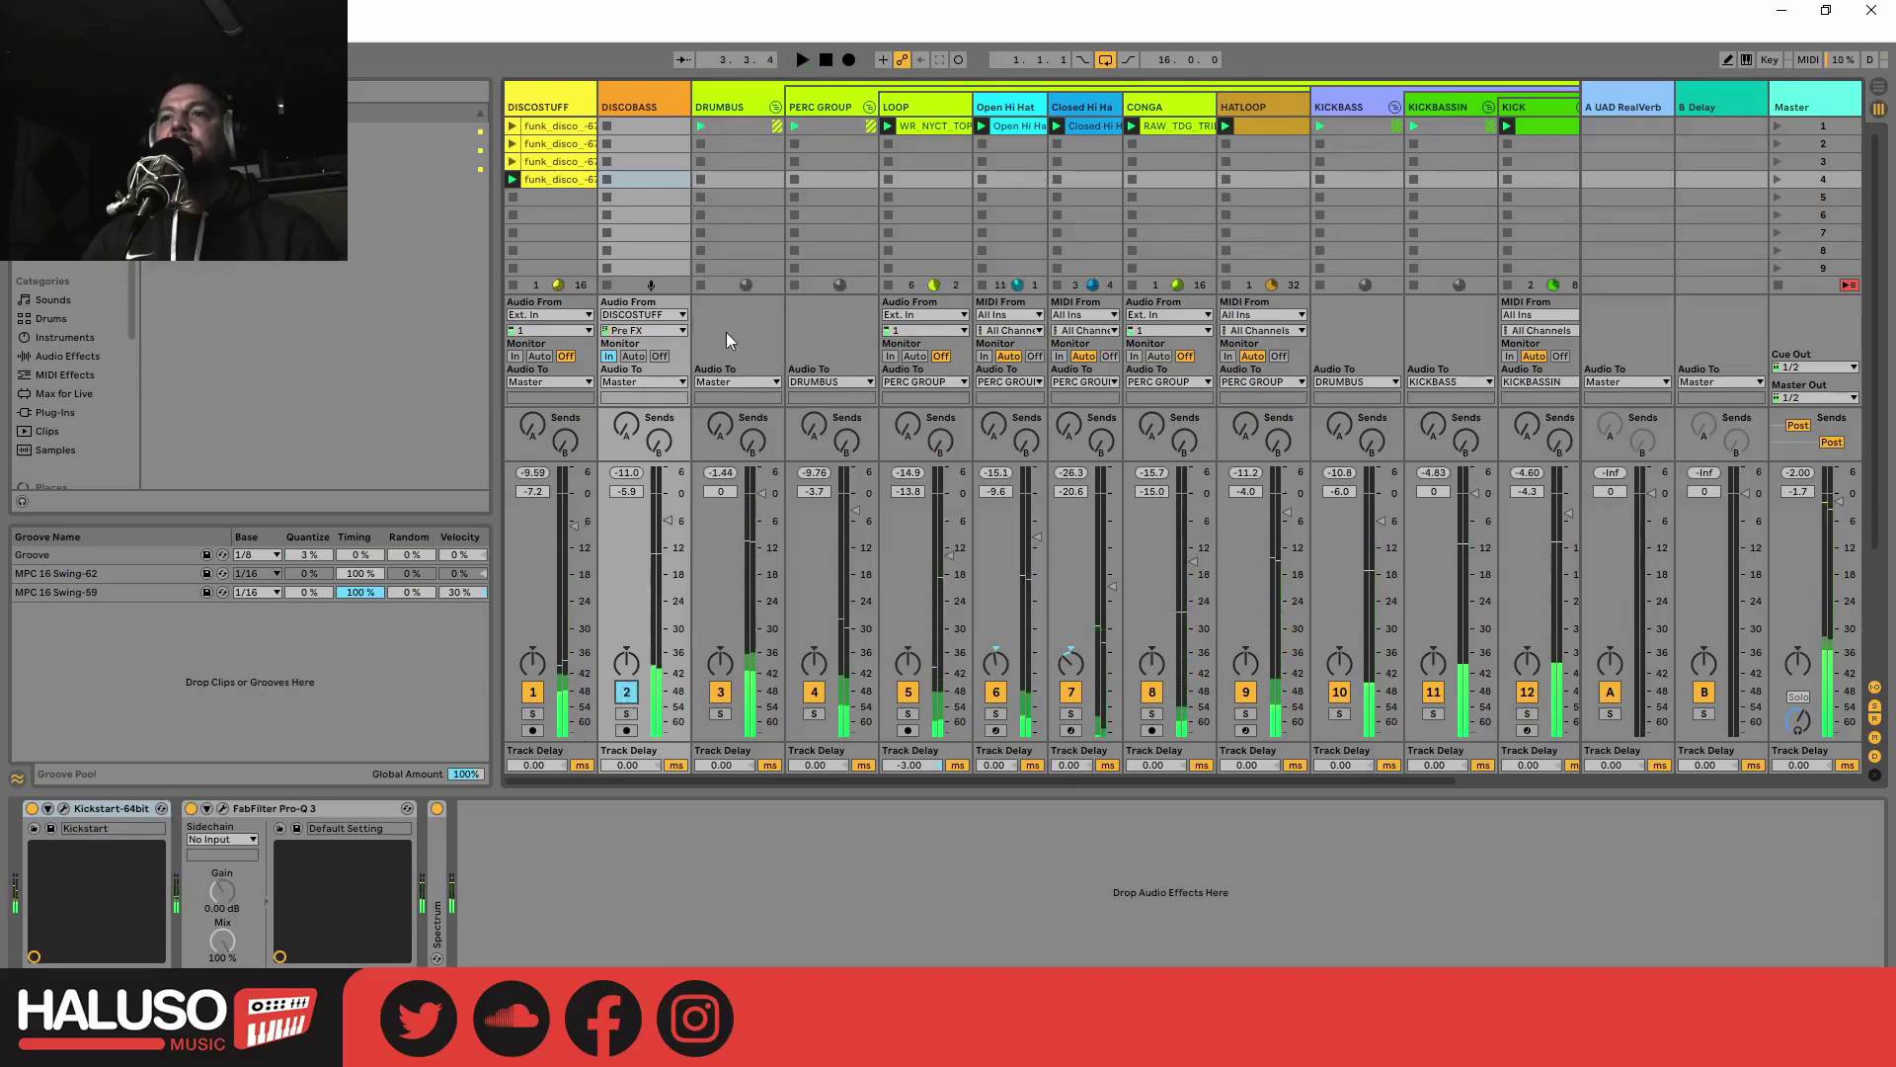
{"action": "left_click", "coordinate": [802, 59]}
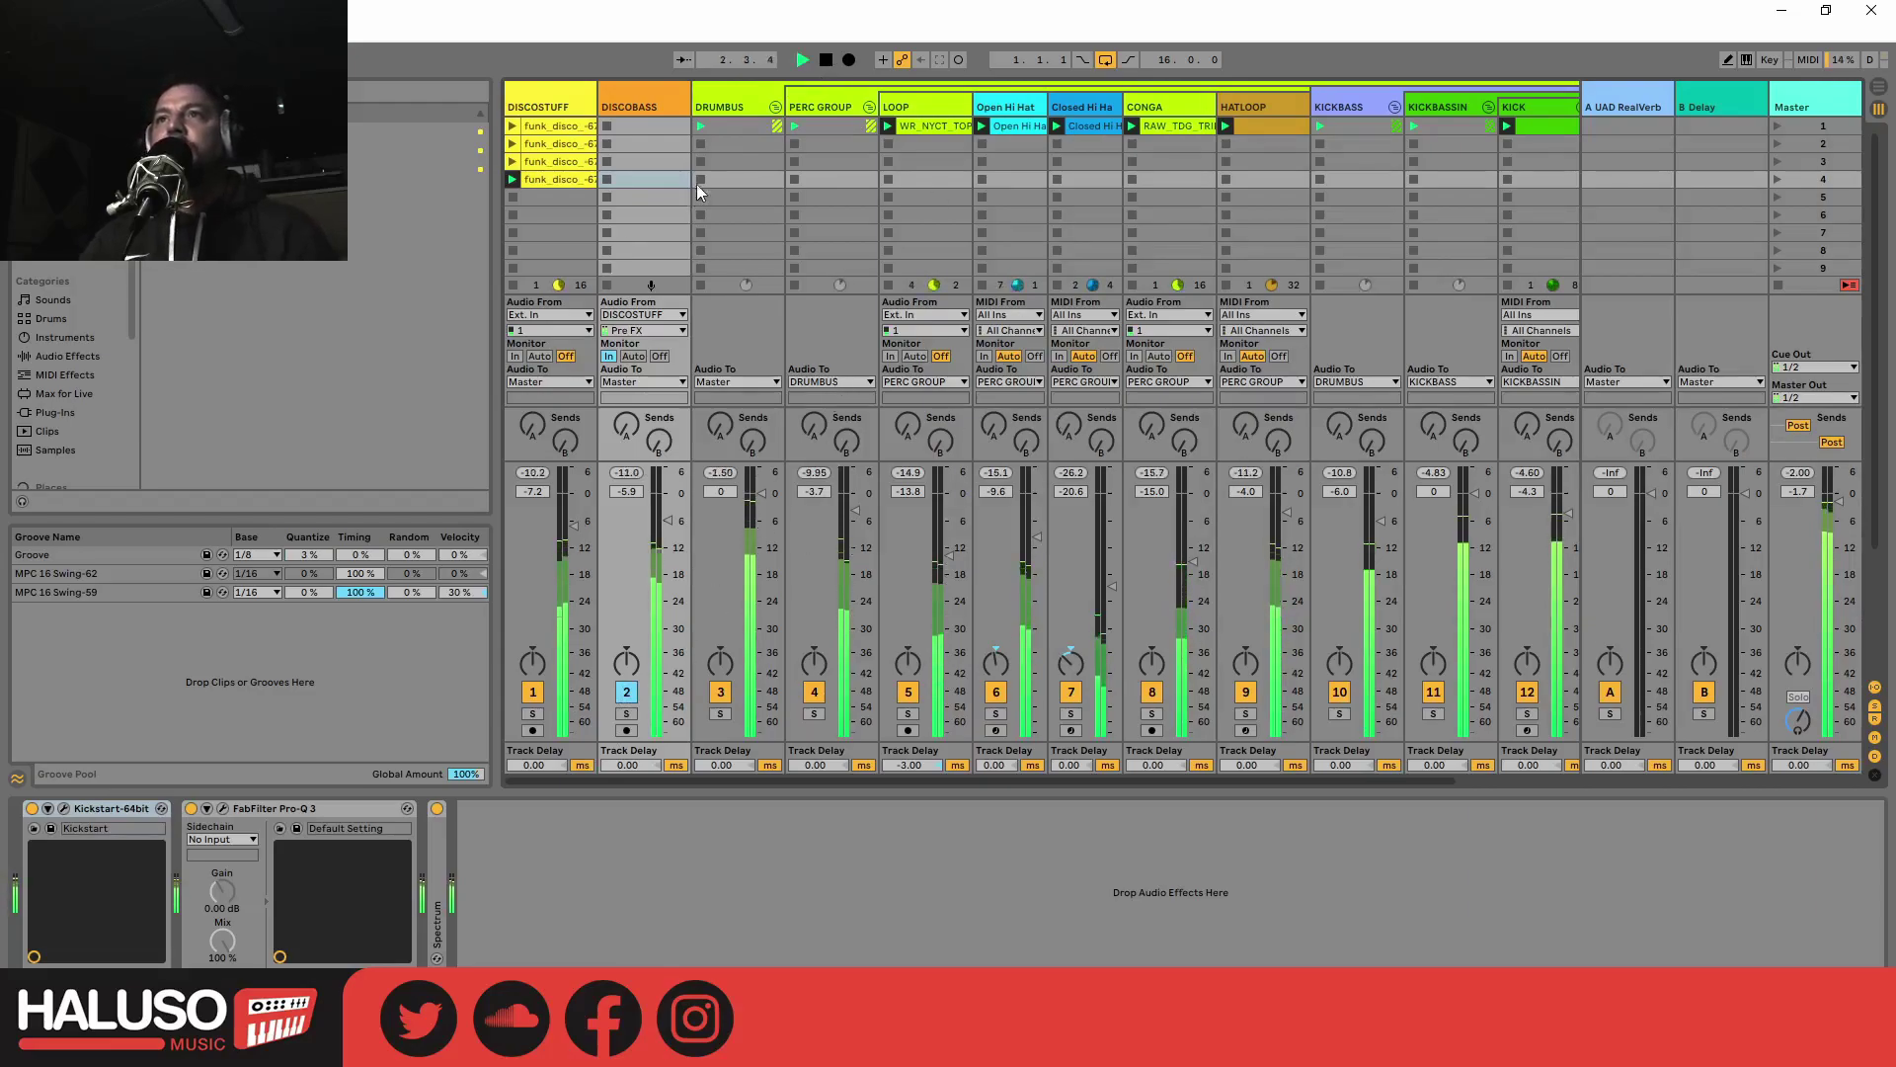
{"action": "left_click", "coordinate": [827, 59]}
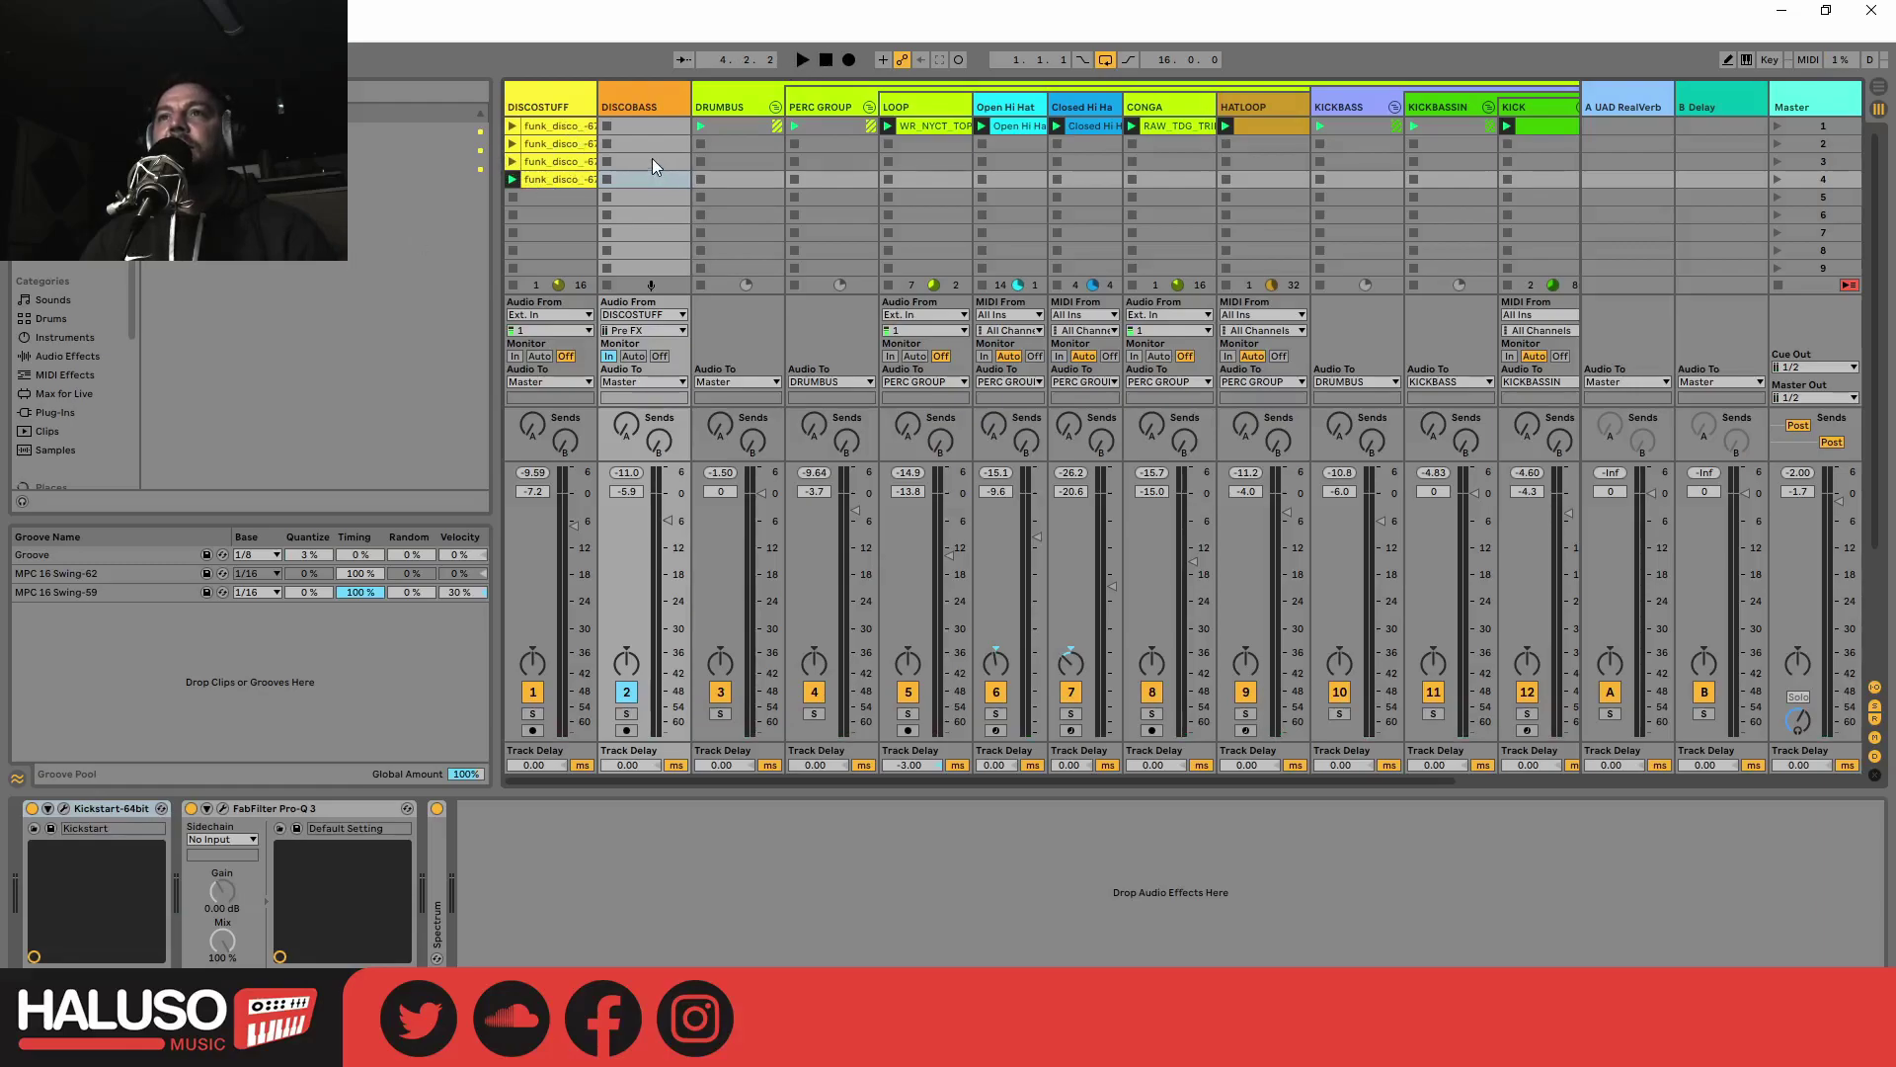
Step: Play the full mix, switching DISCOSTUFF to its third clip and its first clip
{"action": "left_click", "coordinate": [802, 60]}
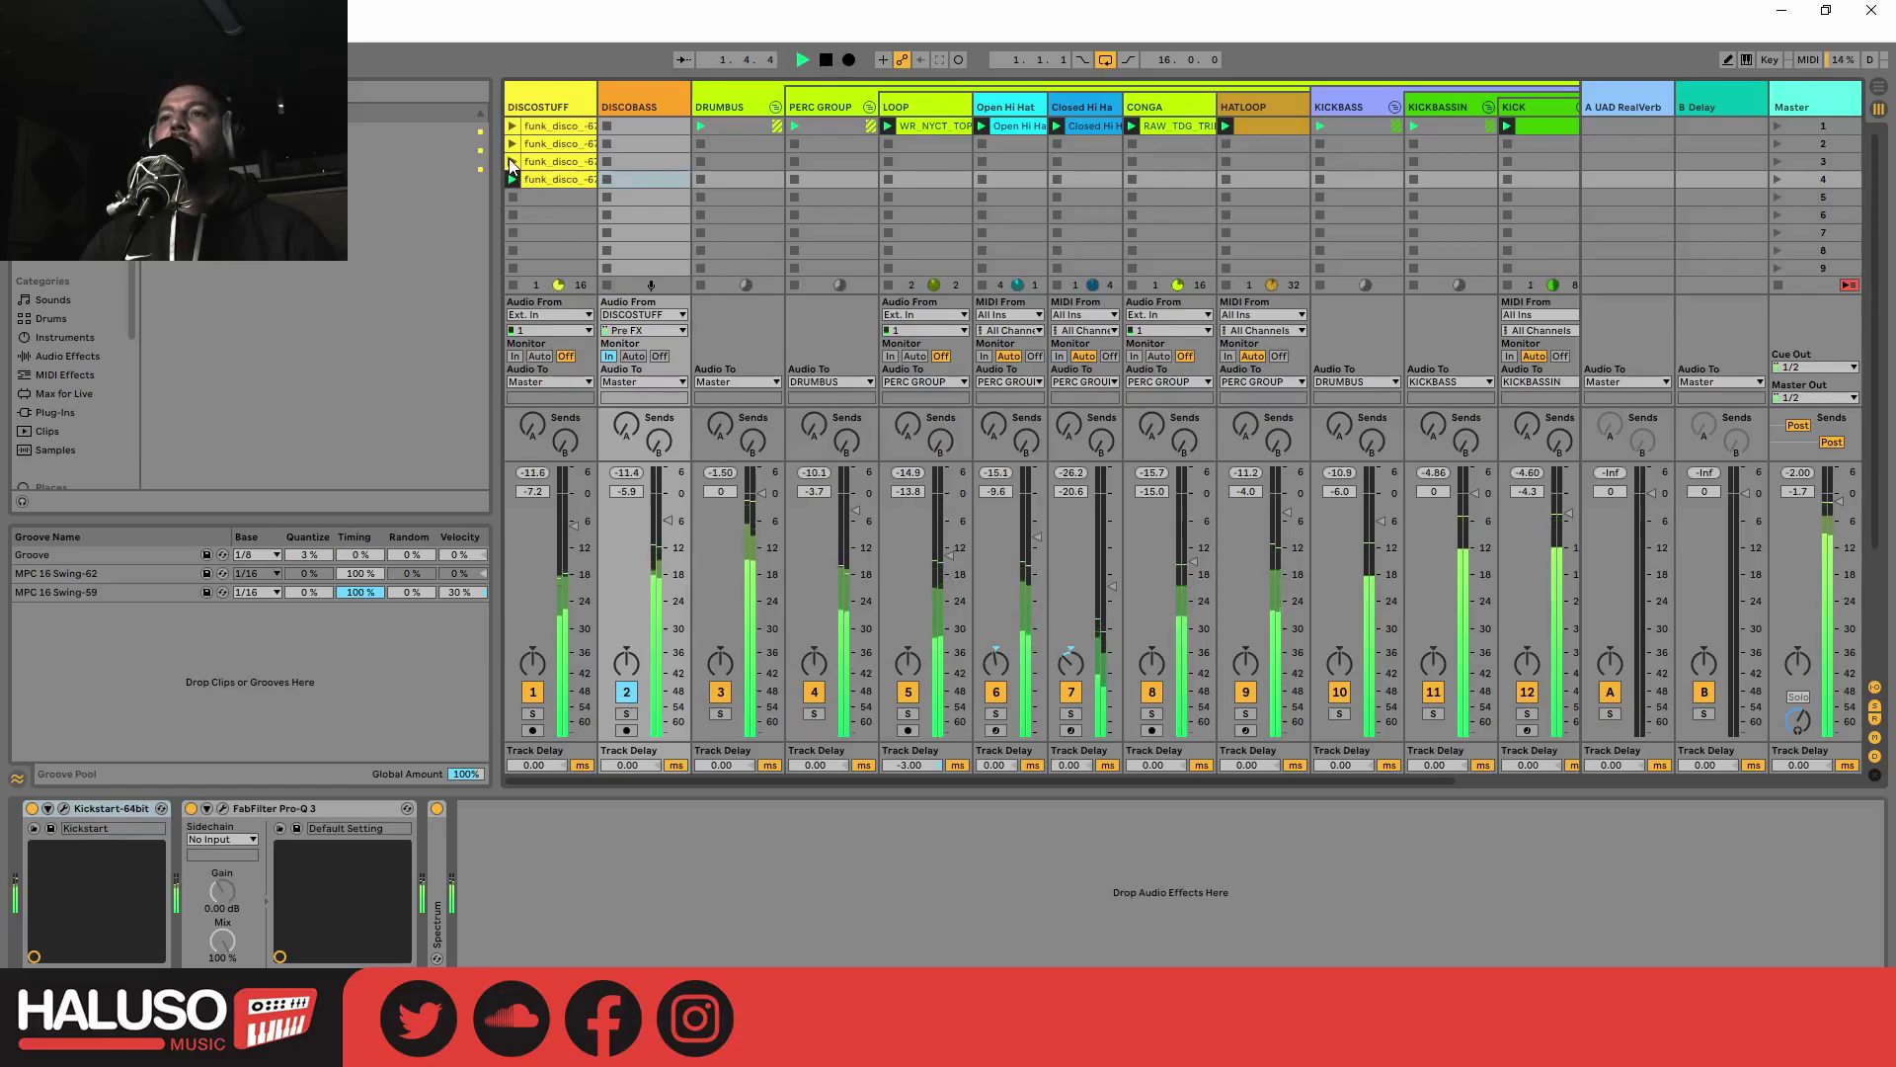
{"action": "left_click", "coordinate": [511, 162]}
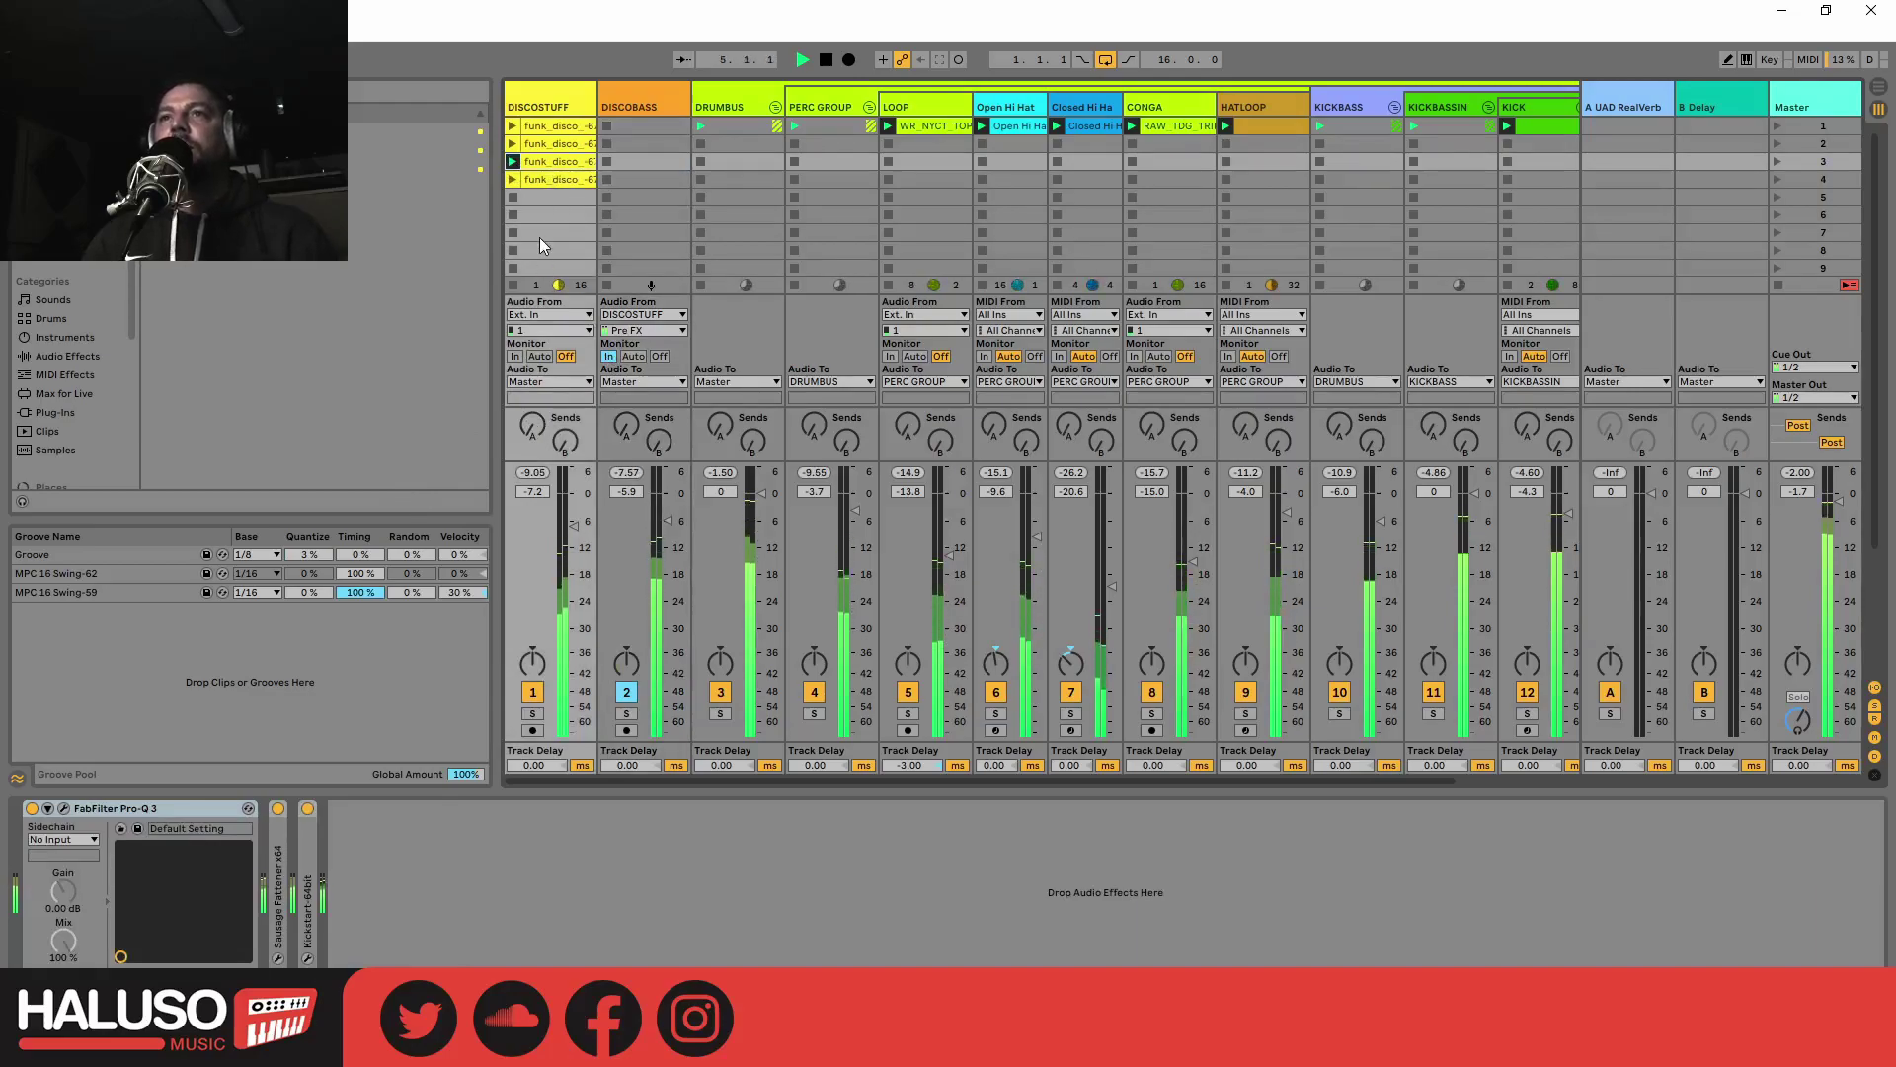
{"action": "left_click", "coordinate": [513, 124]}
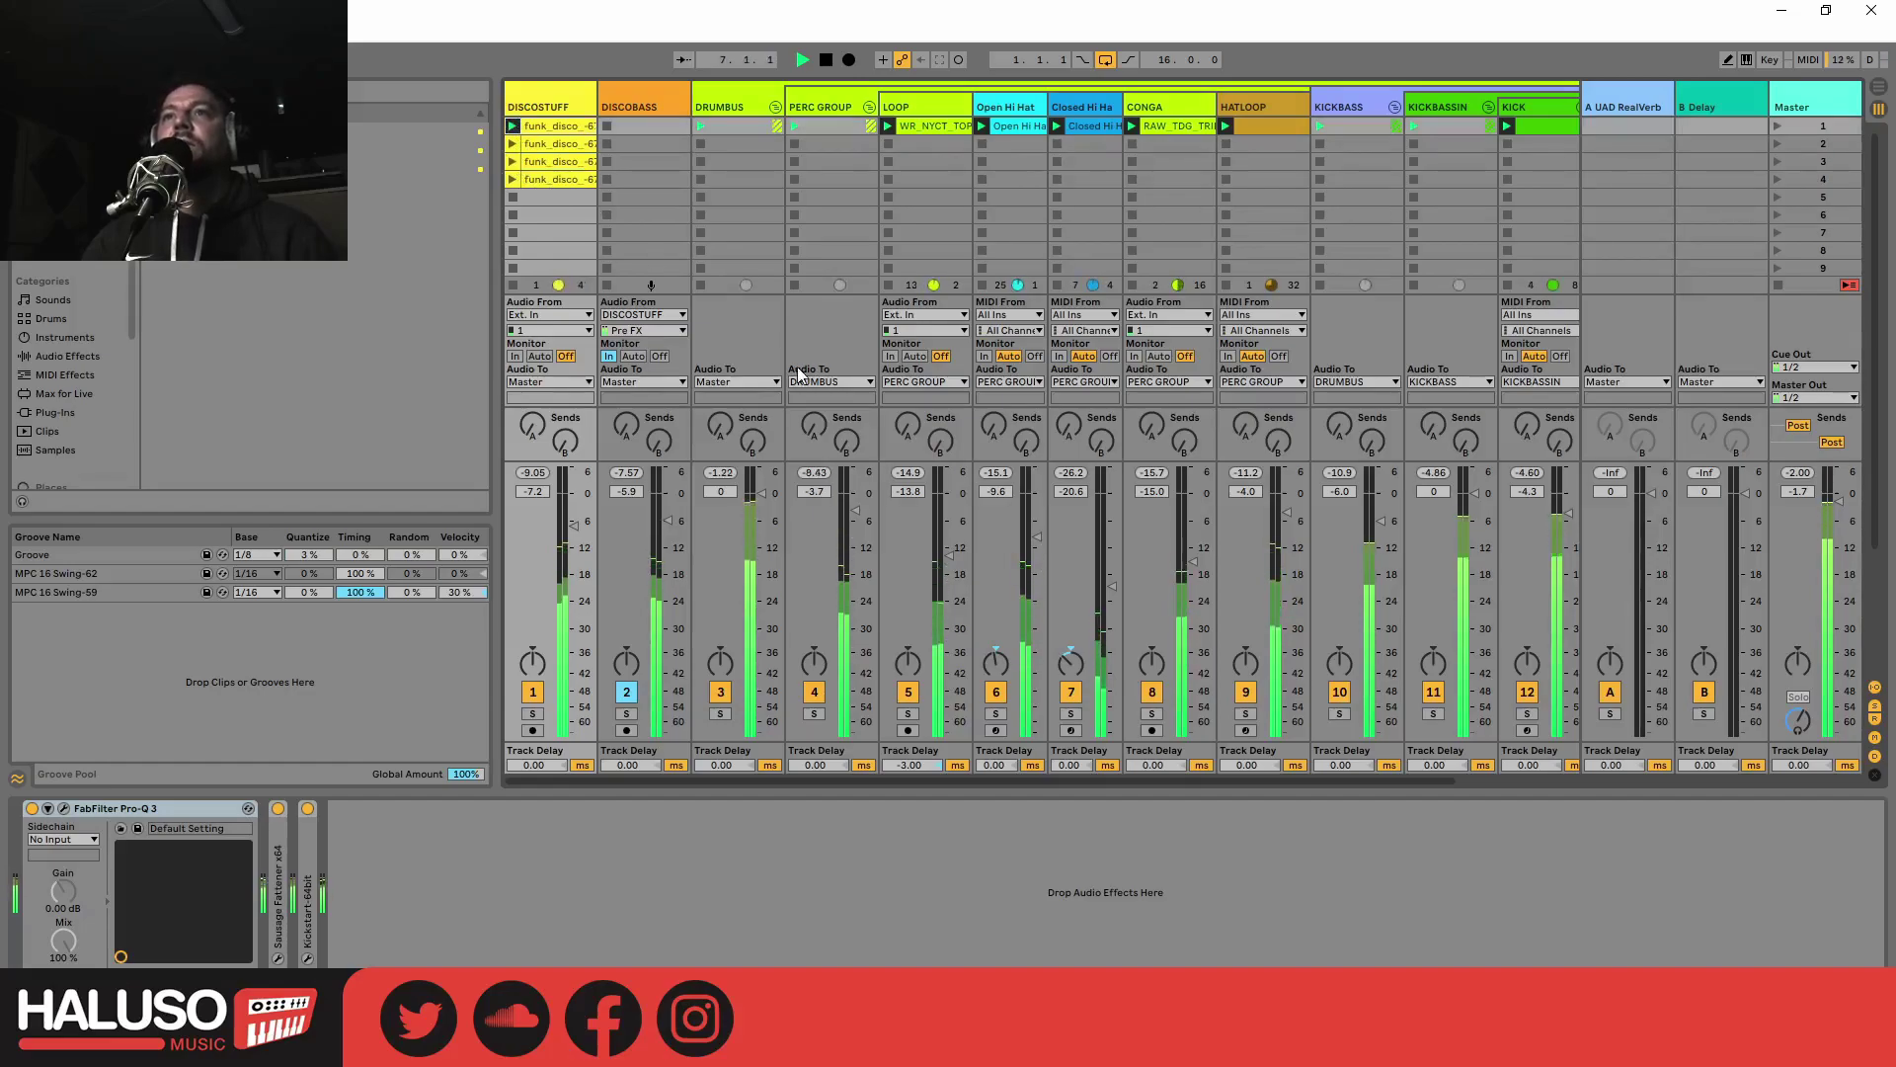
Step: Deactivate the DISCOSTUFF track and listen to the drums with only the DISCOBASS layer
{"action": "left_click", "coordinate": [531, 693]}
{"action": "left_click", "coordinate": [827, 62]}
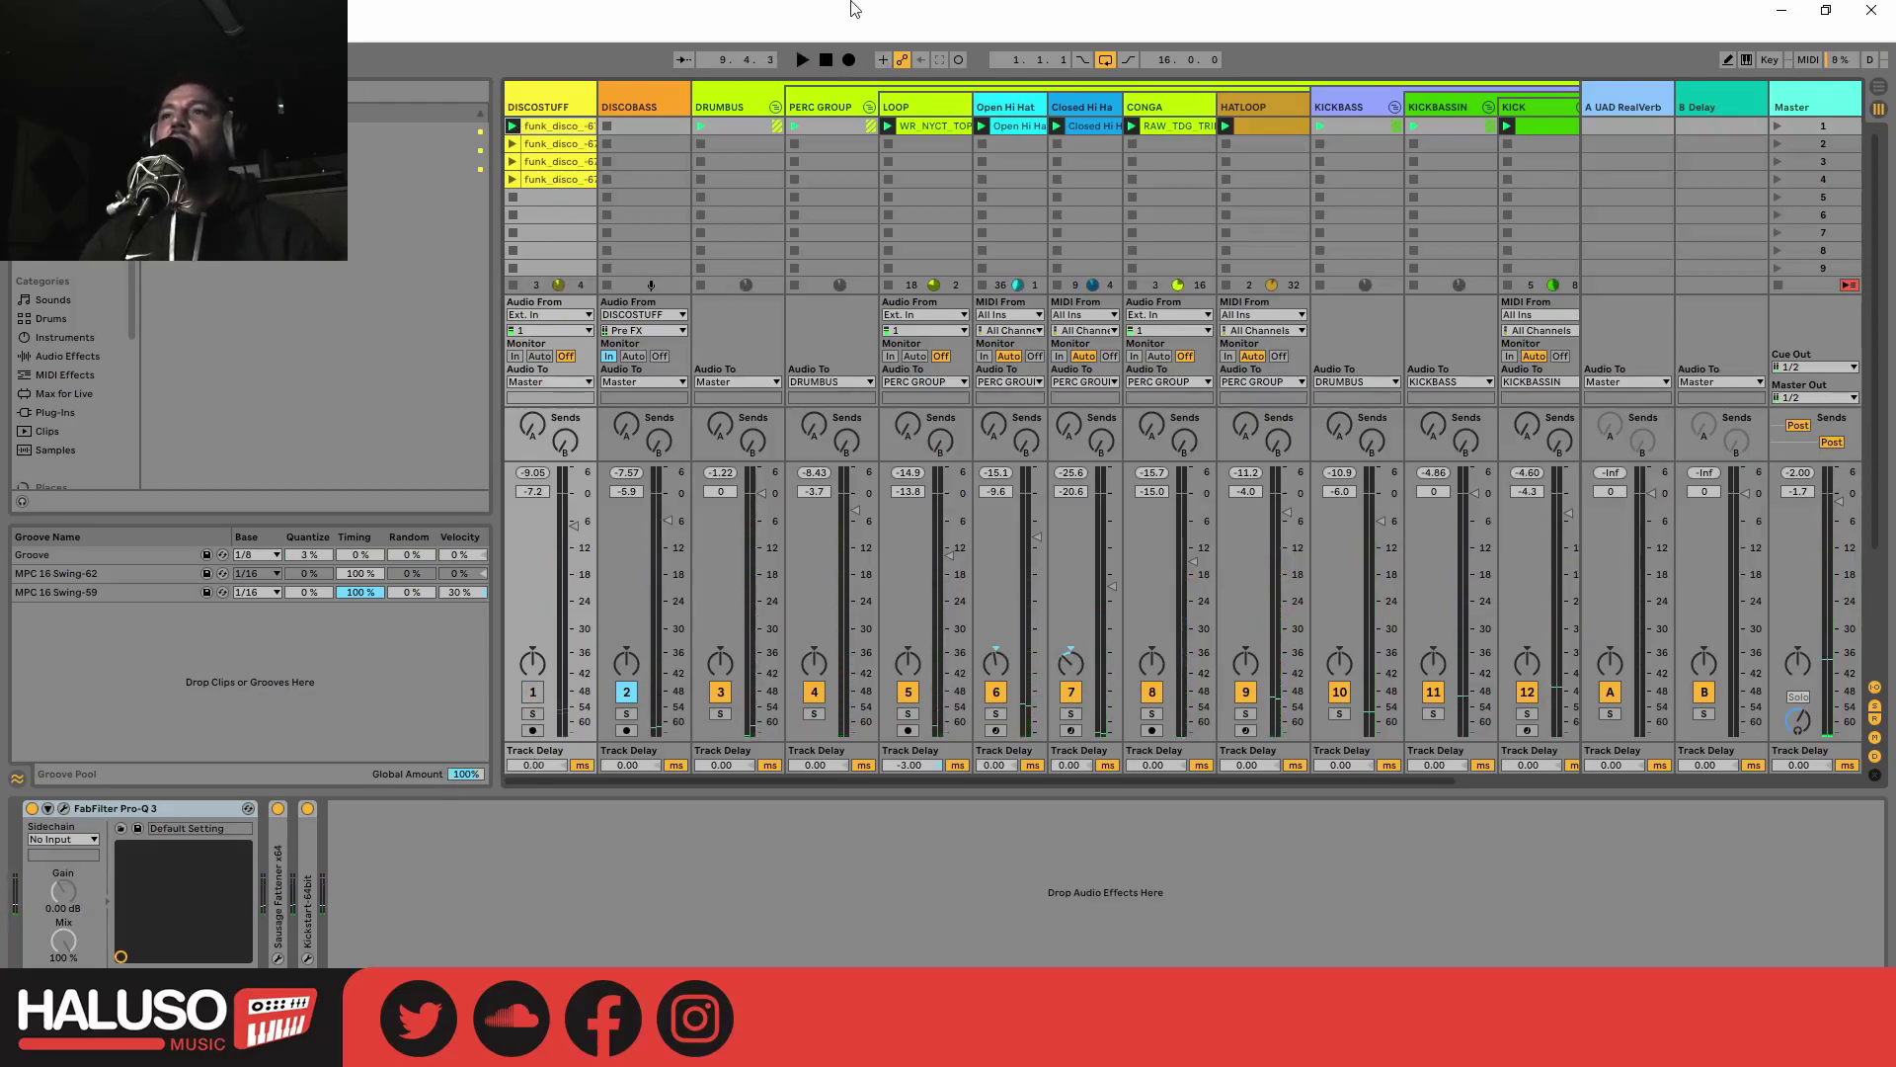
{"action": "left_click", "coordinate": [802, 61]}
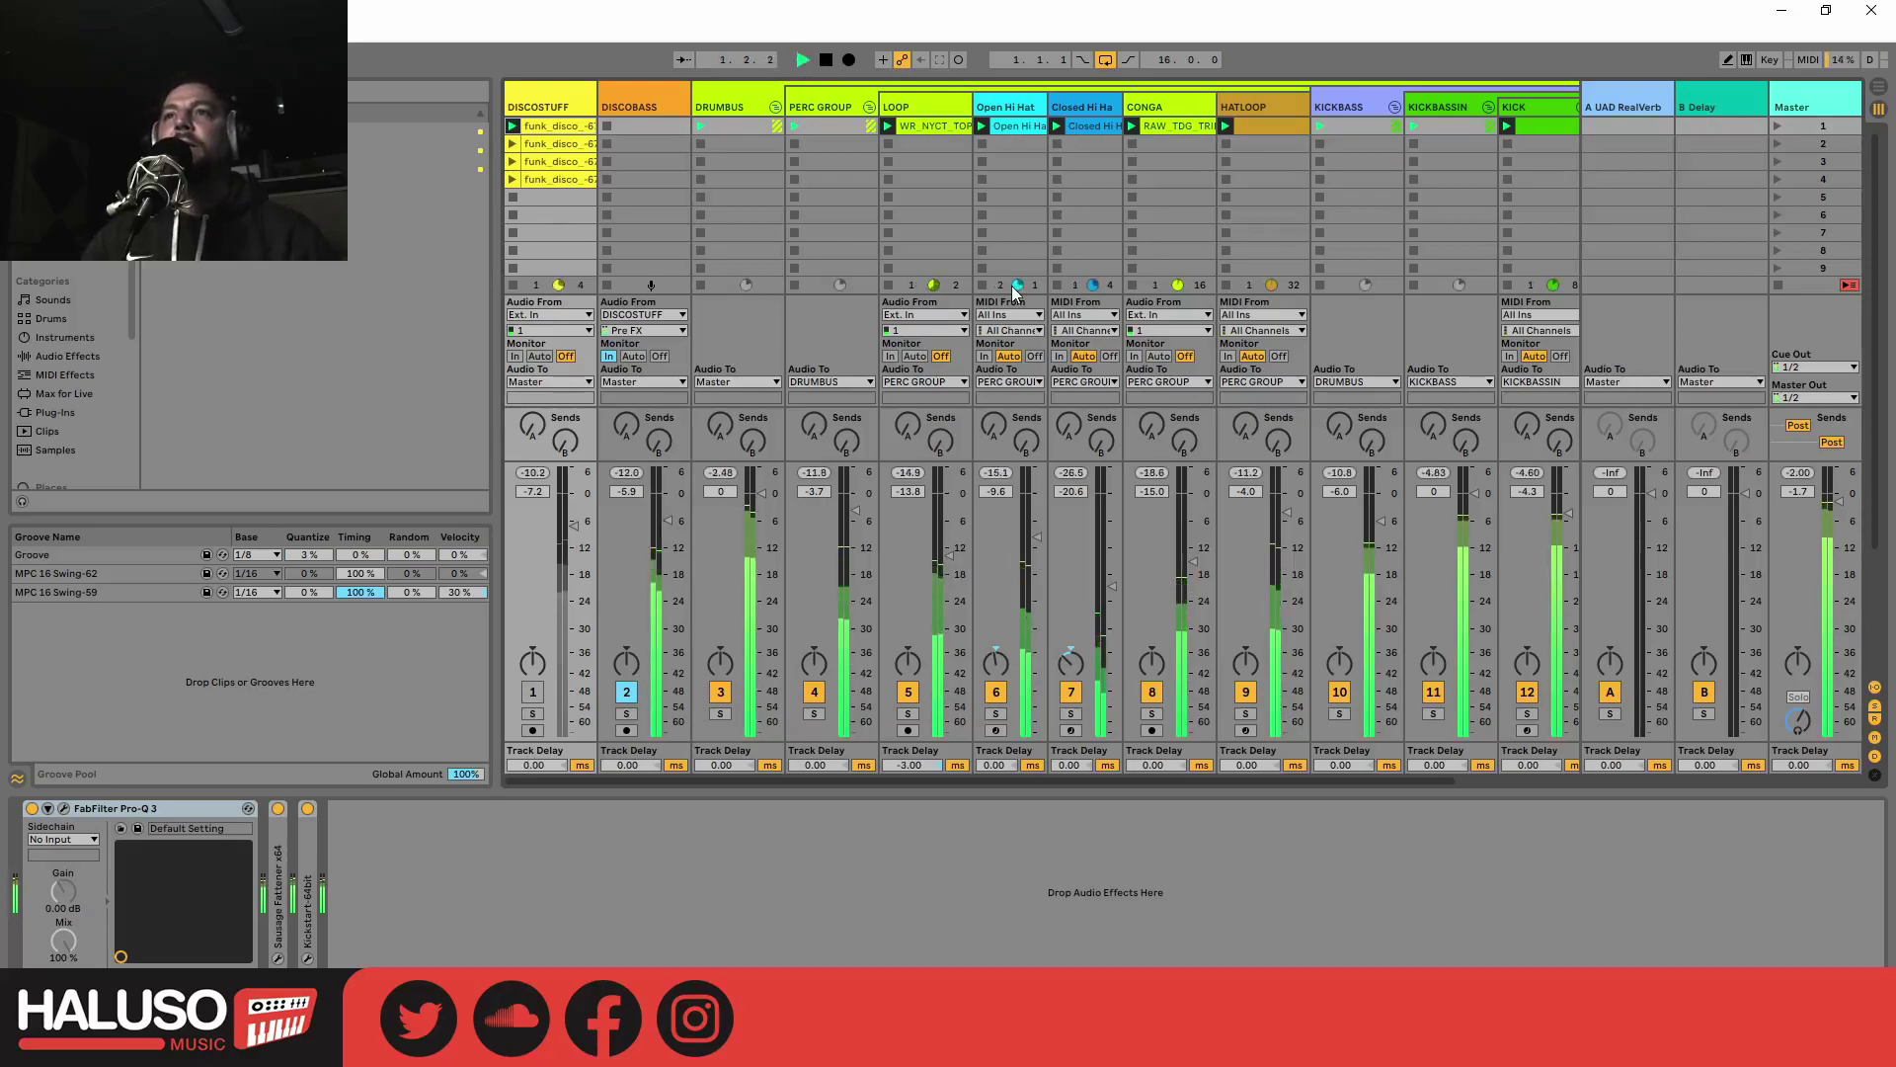
{"action": "left_click", "coordinate": [827, 60]}
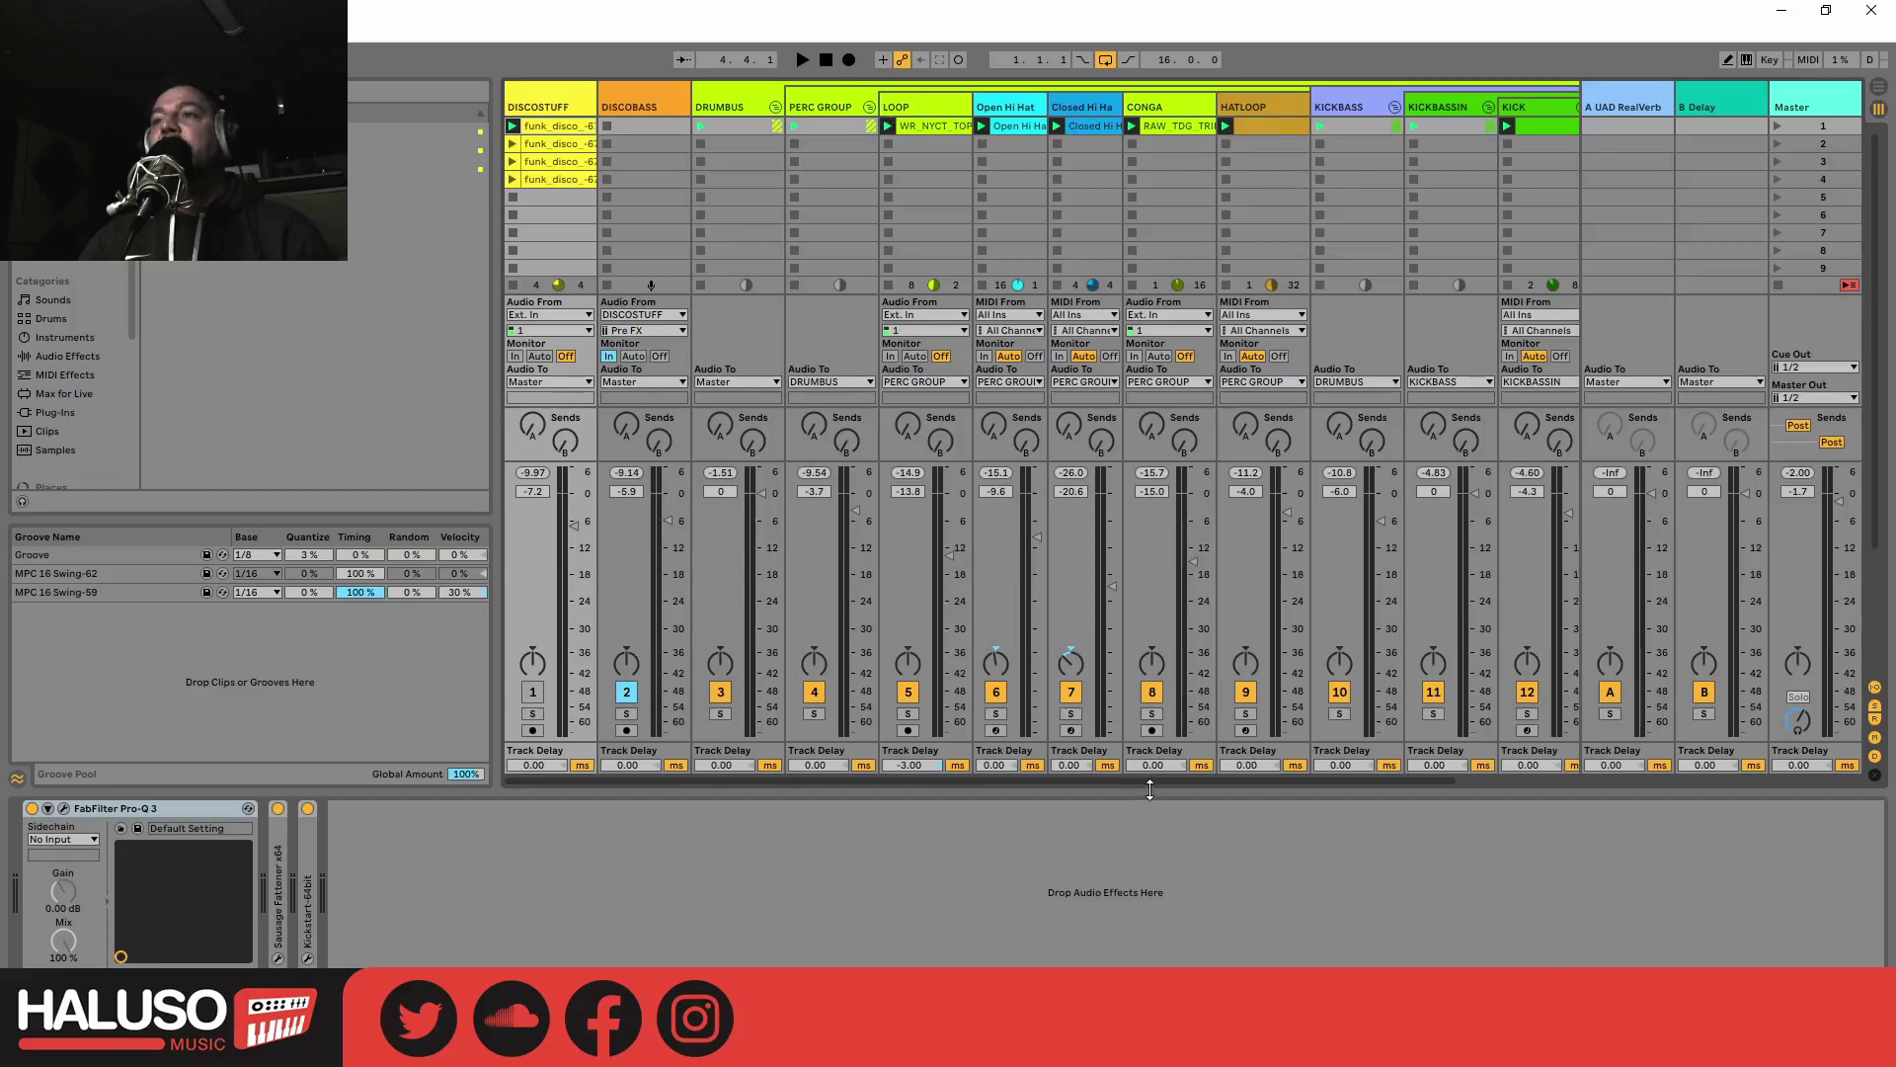
Step: Move the DISCOBASS track into the KICKBASSIN group, directly after the KICK track
{"action": "left_click_drag", "start_coordinate": [1154, 781], "coordinate": [1396, 786]}
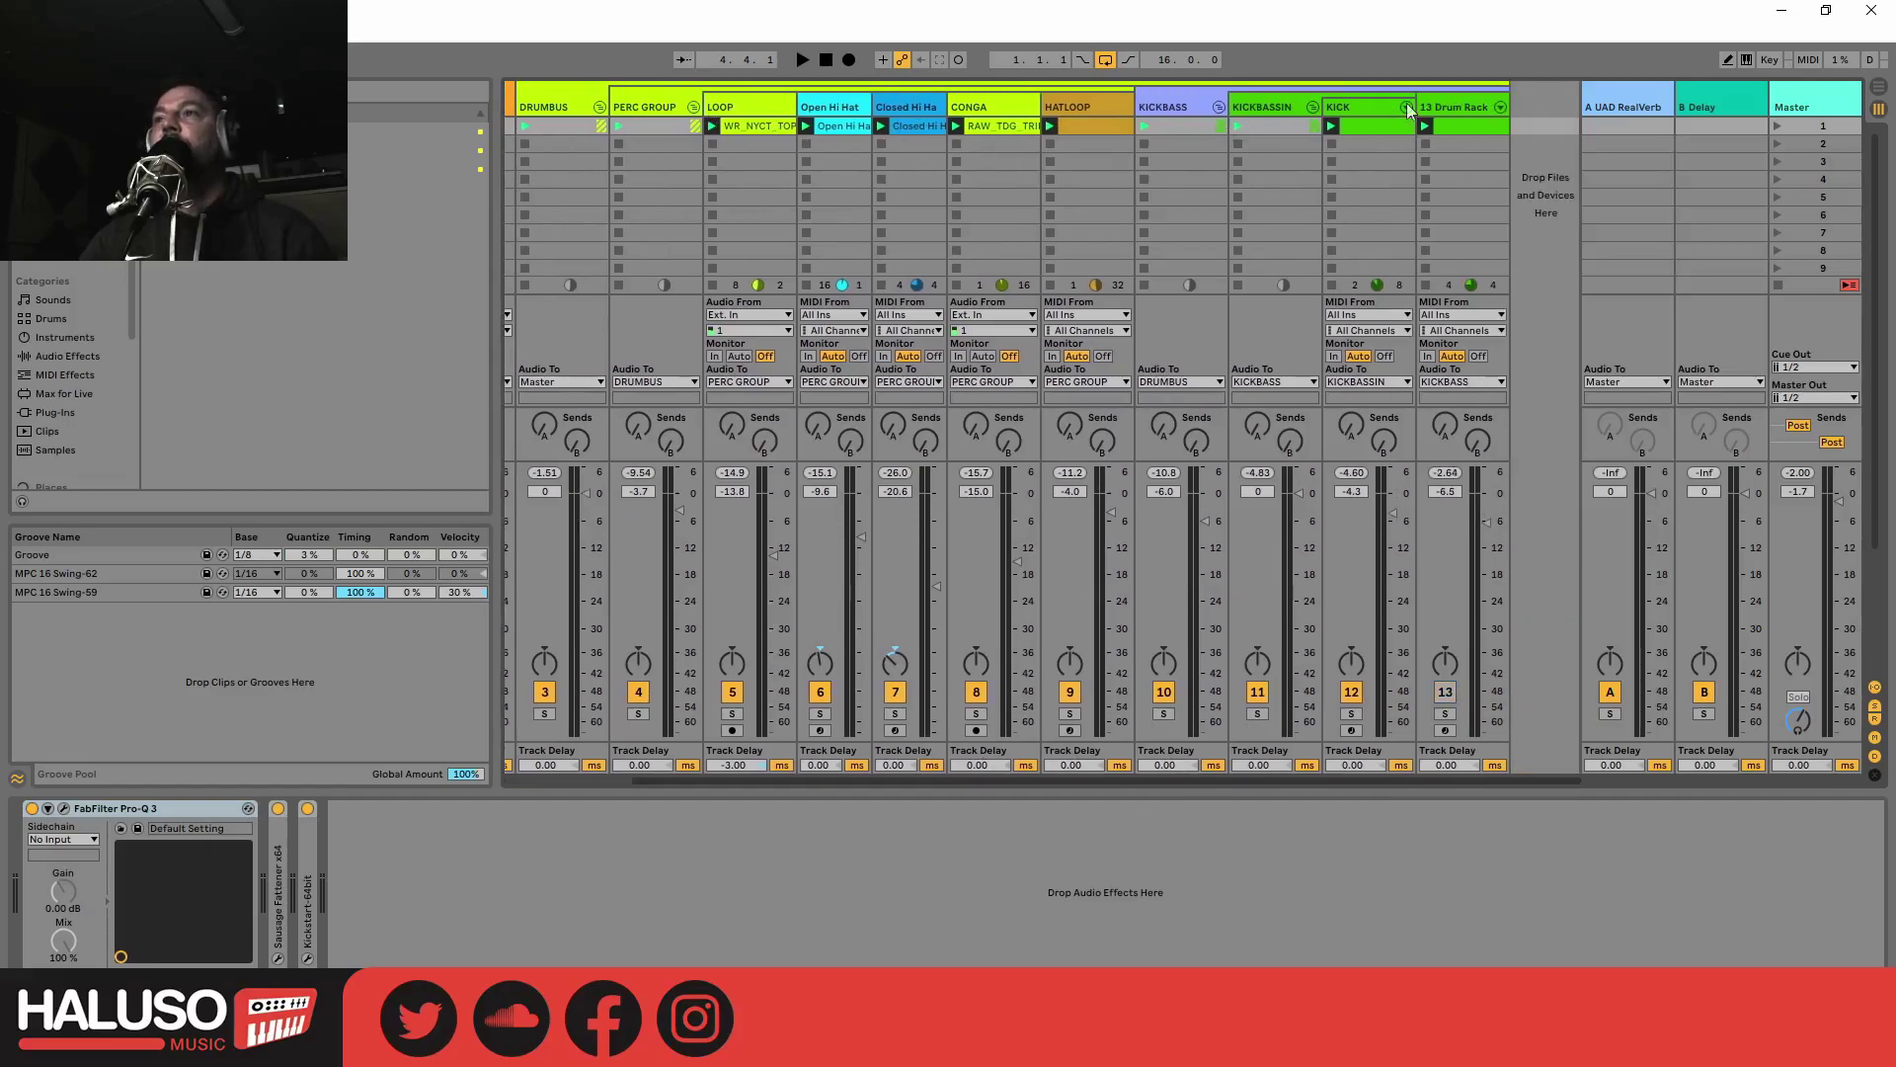
{"action": "left_click_drag", "start_coordinate": [1047, 781], "coordinate": [833, 787]}
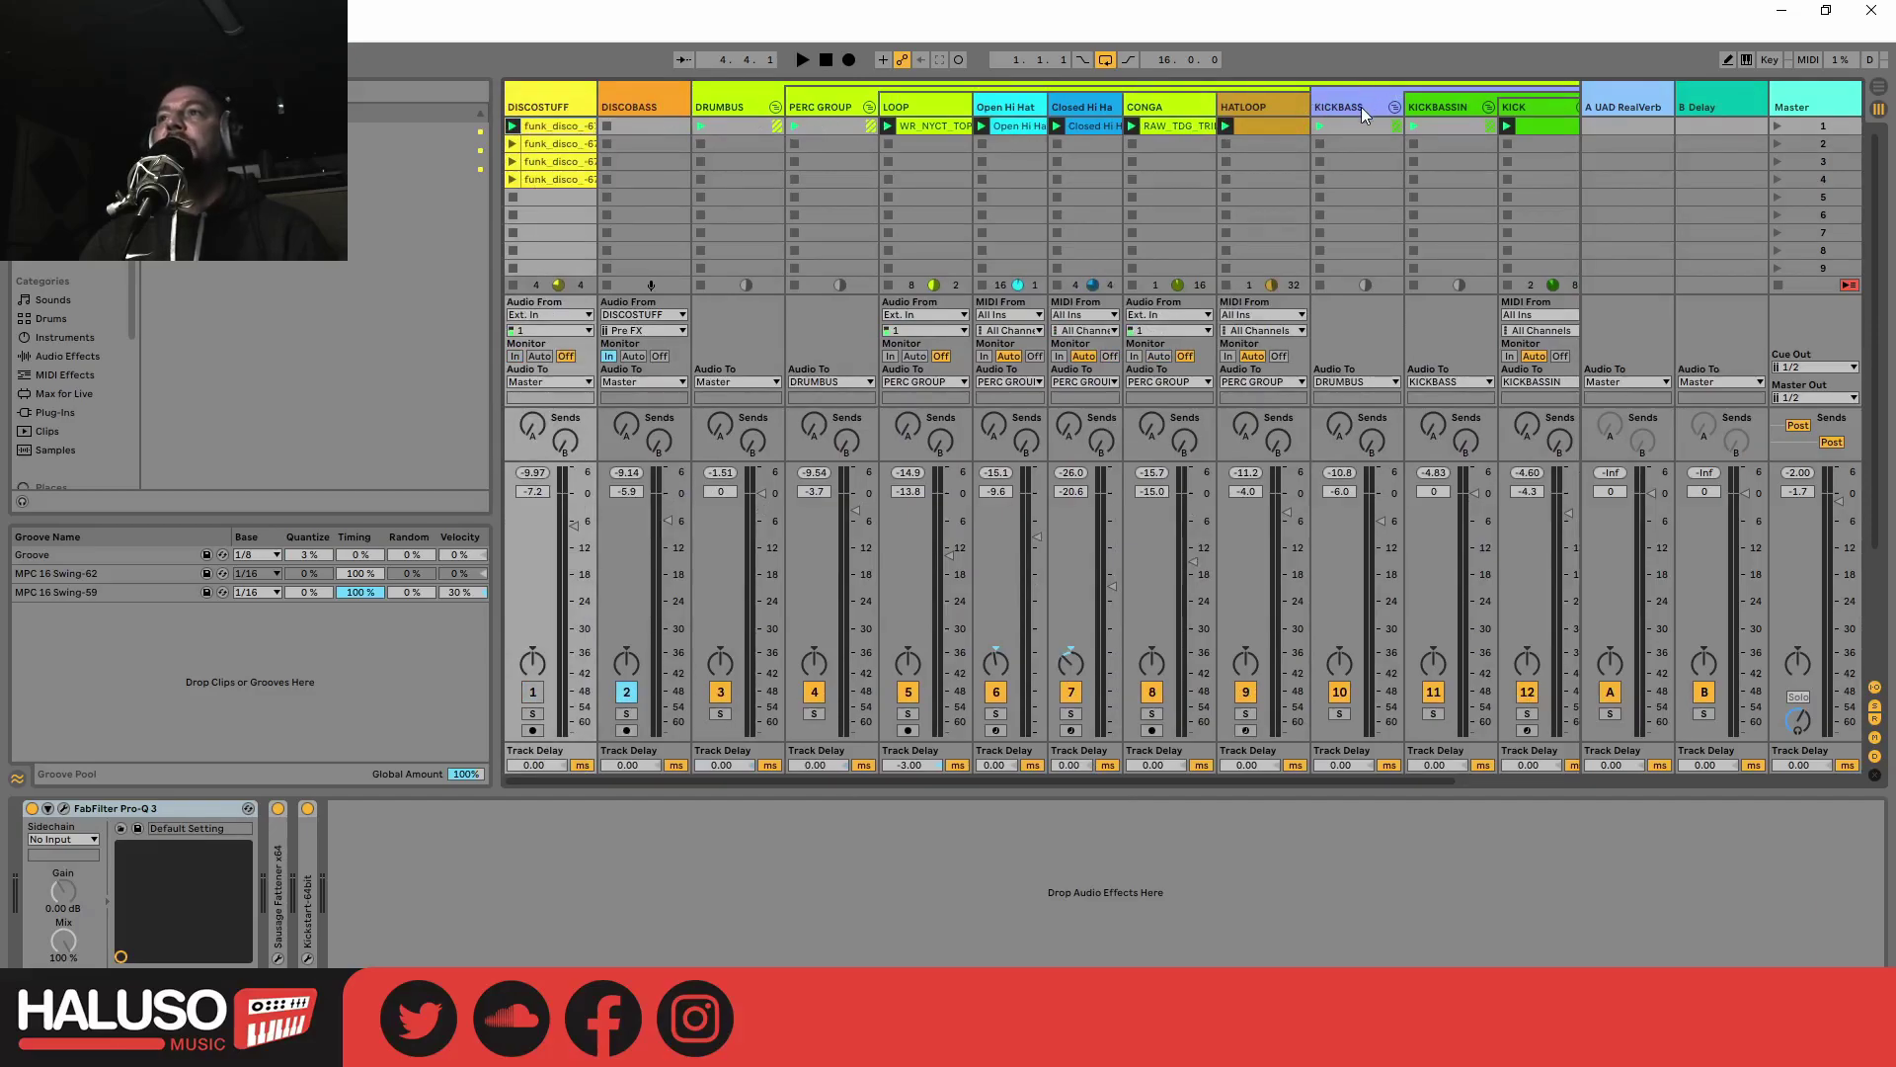
{"action": "left_click", "coordinate": [725, 97]}
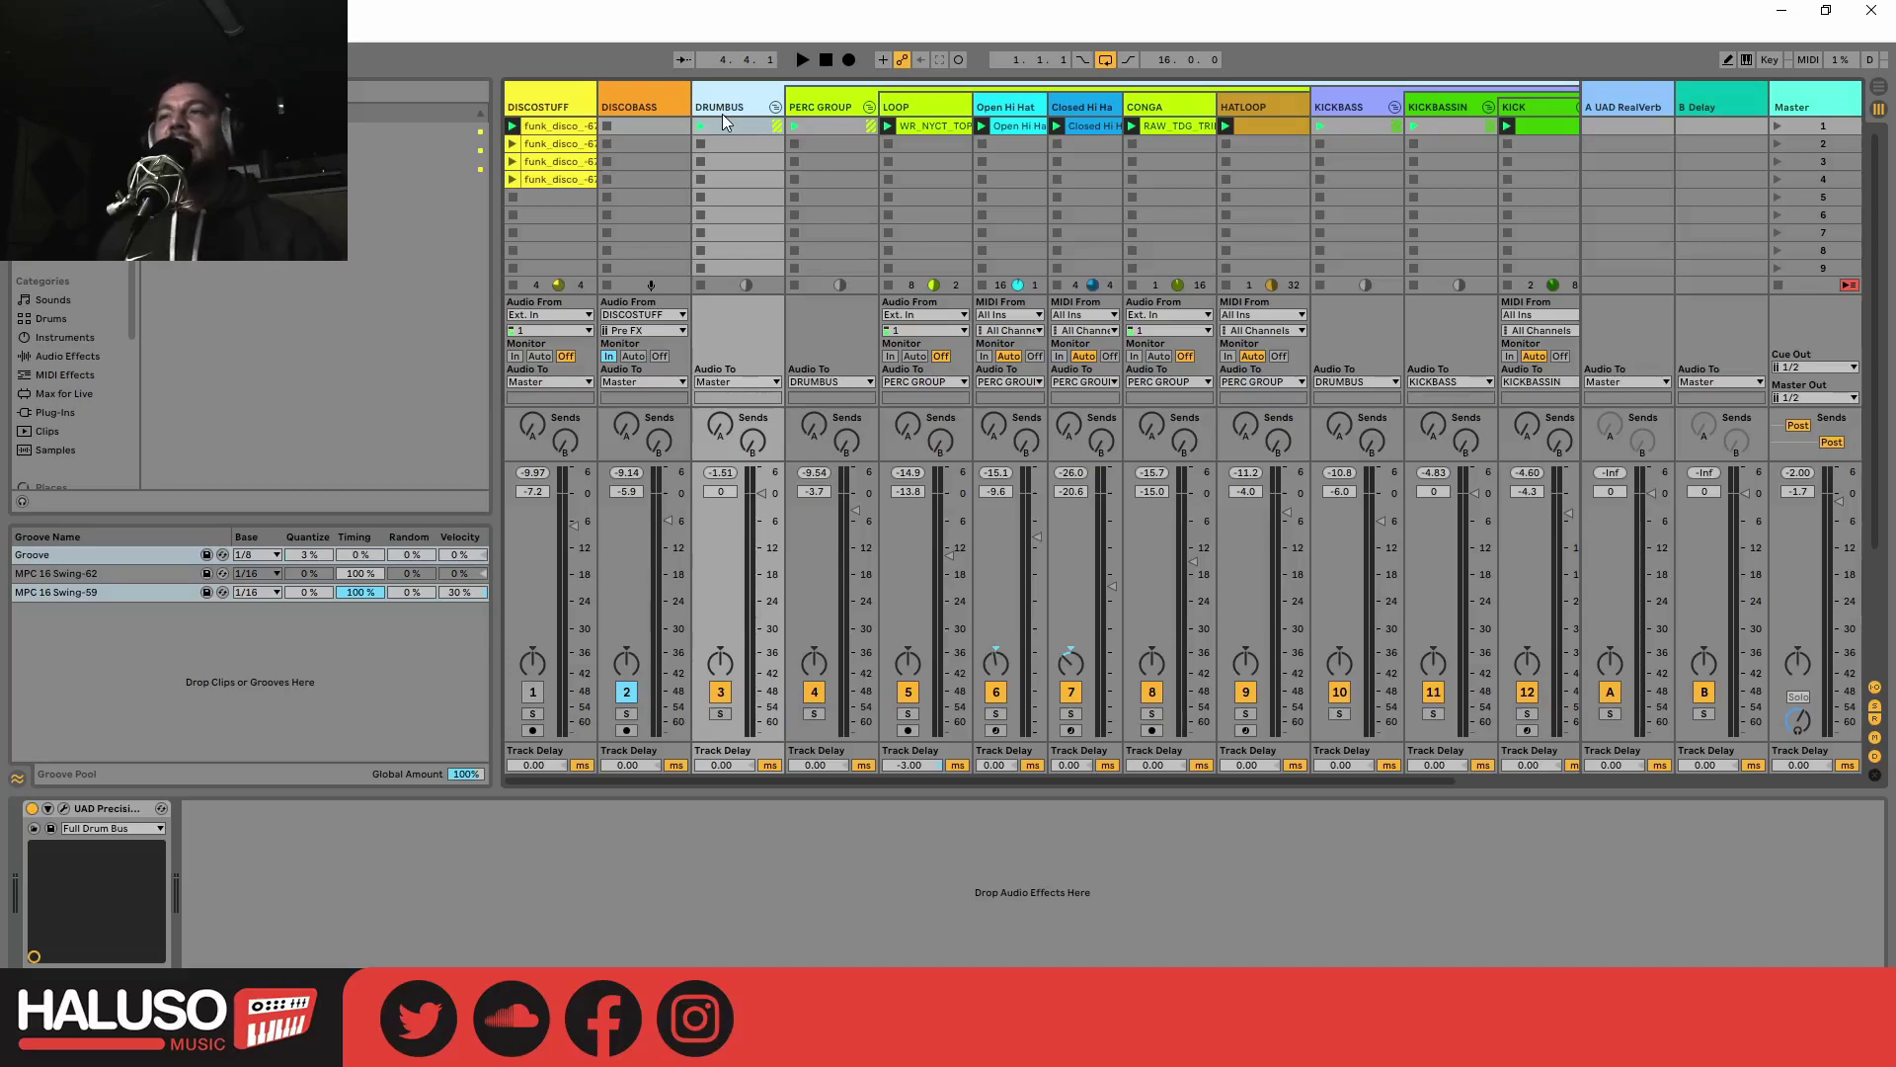
{"action": "left_click", "coordinate": [1361, 109]}
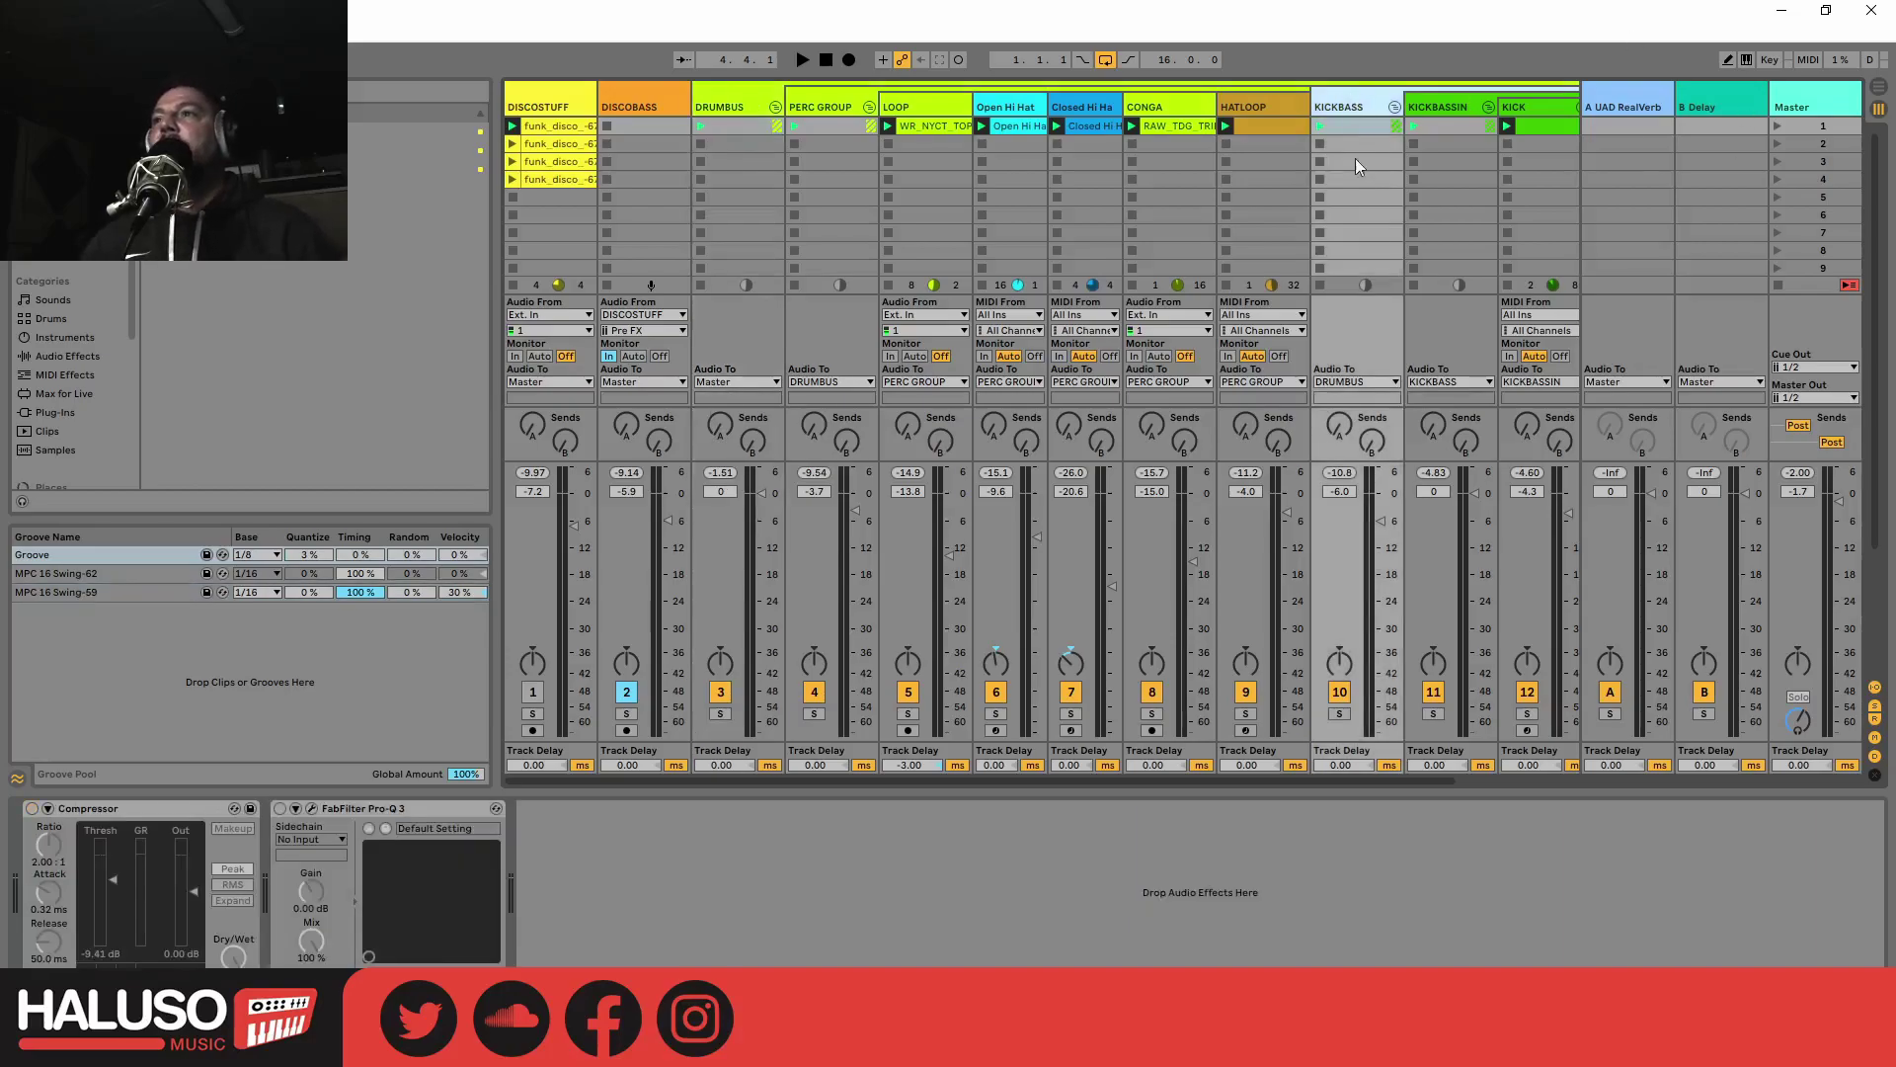
{"action": "left_click", "coordinate": [628, 103]}
{"action": "left_click_drag", "start_coordinate": [1550, 113], "coordinate": [1410, 116]}
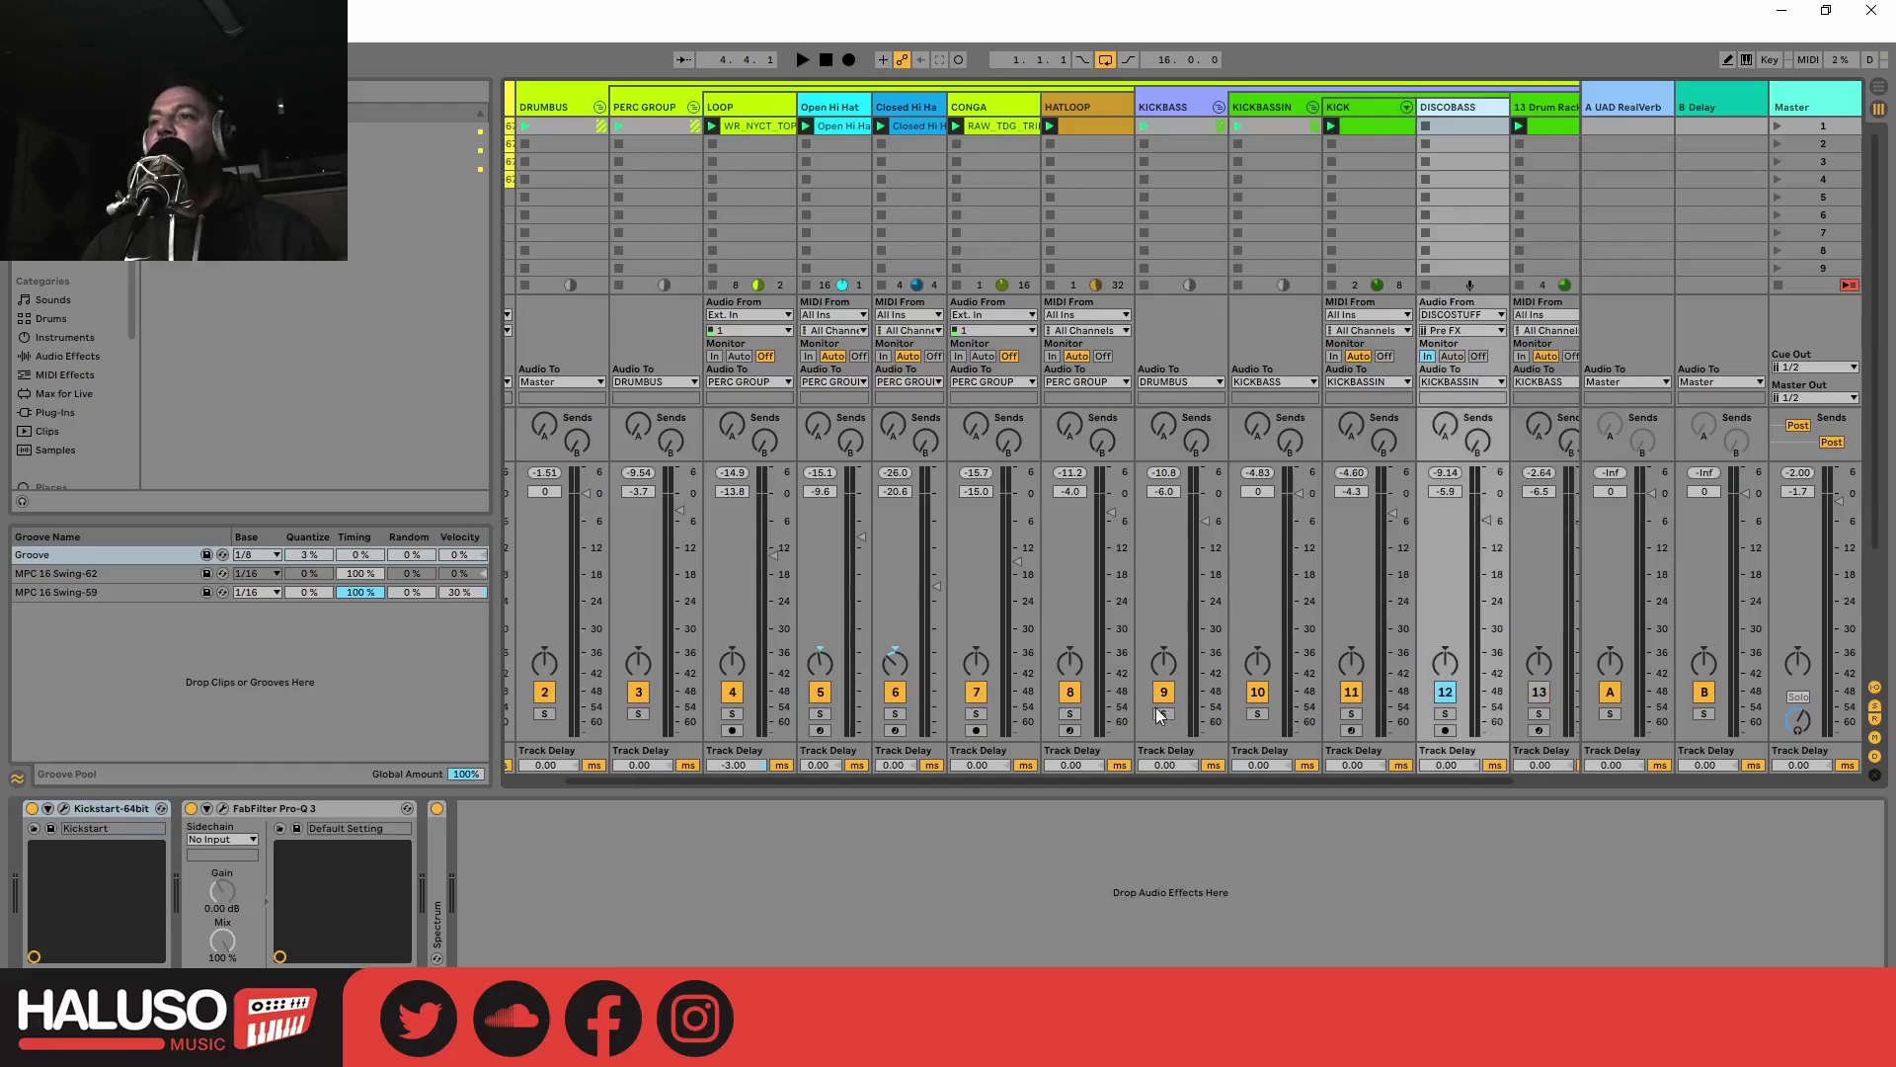
Step: Solo the KICKBASS group and set the DISCOBASS track volume to -4.5 dB while listening to playback
{"action": "left_click", "coordinate": [1162, 713]}
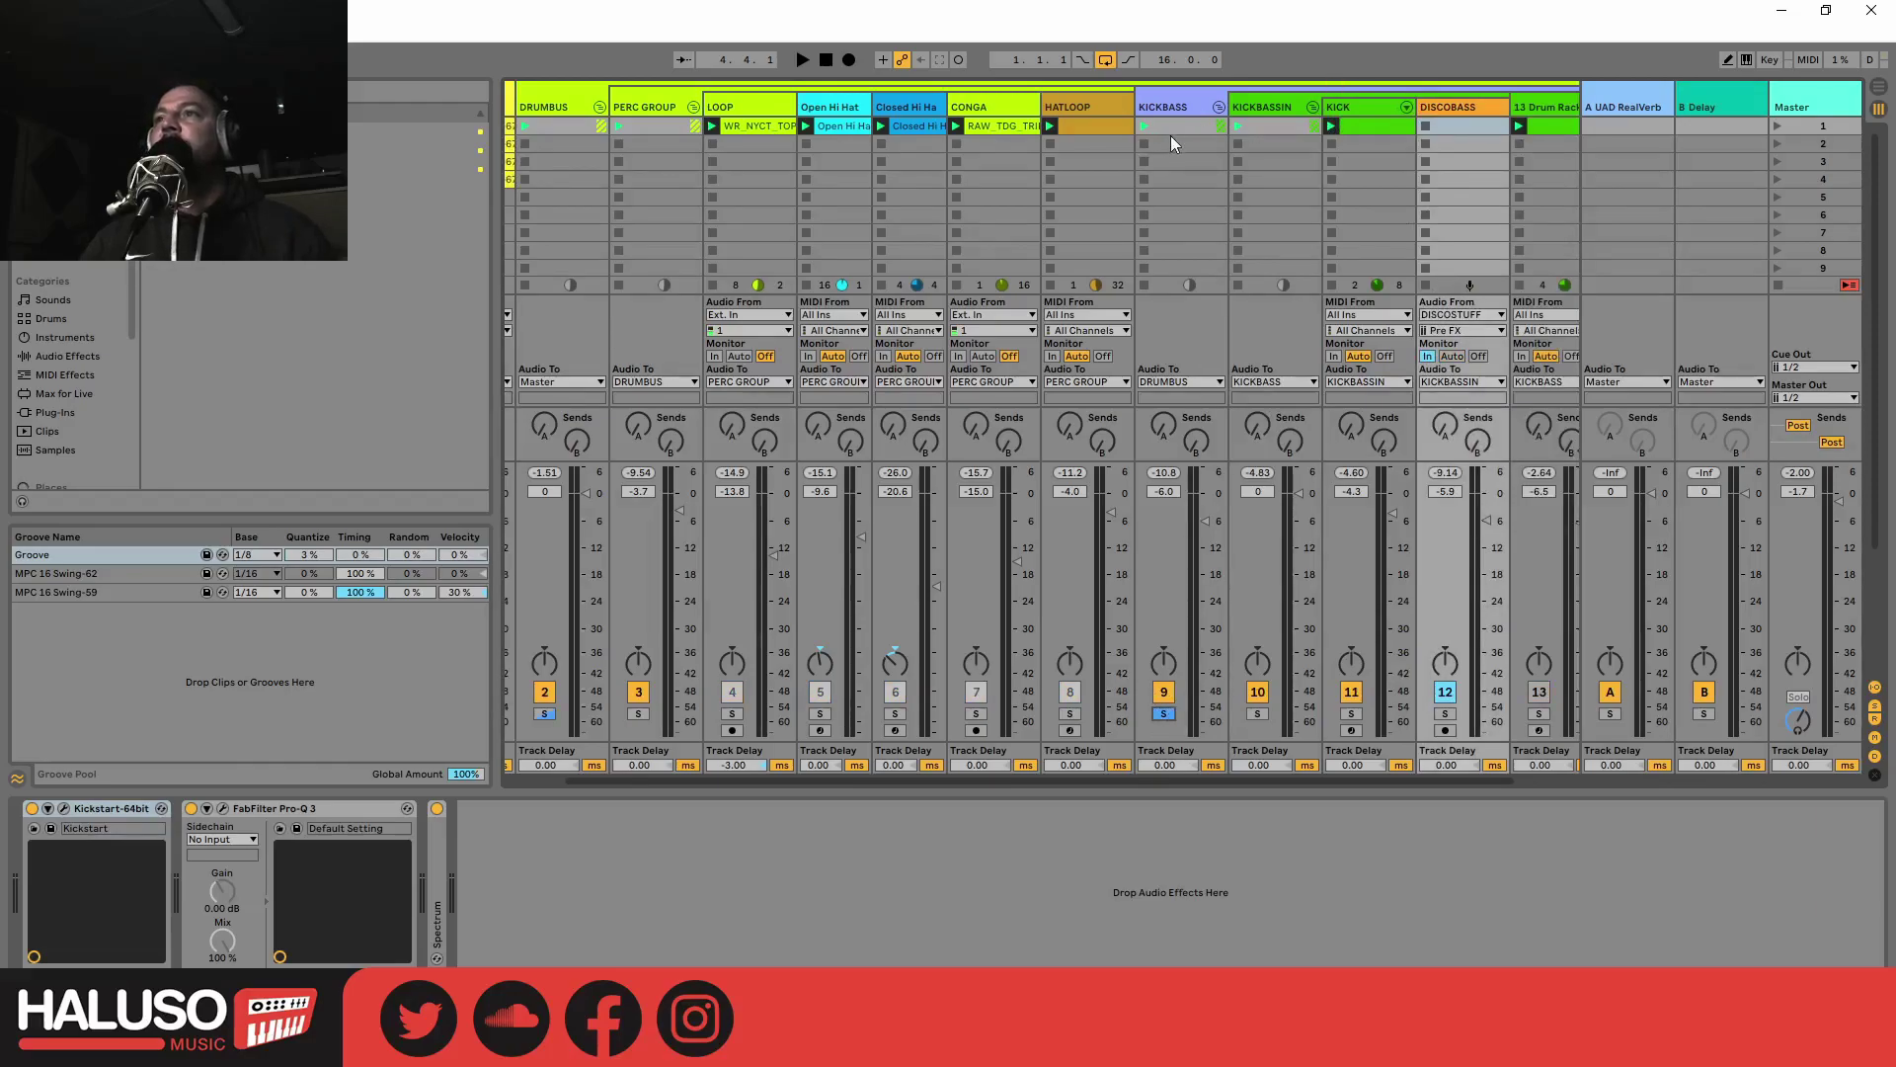
{"action": "key", "text": "space"}
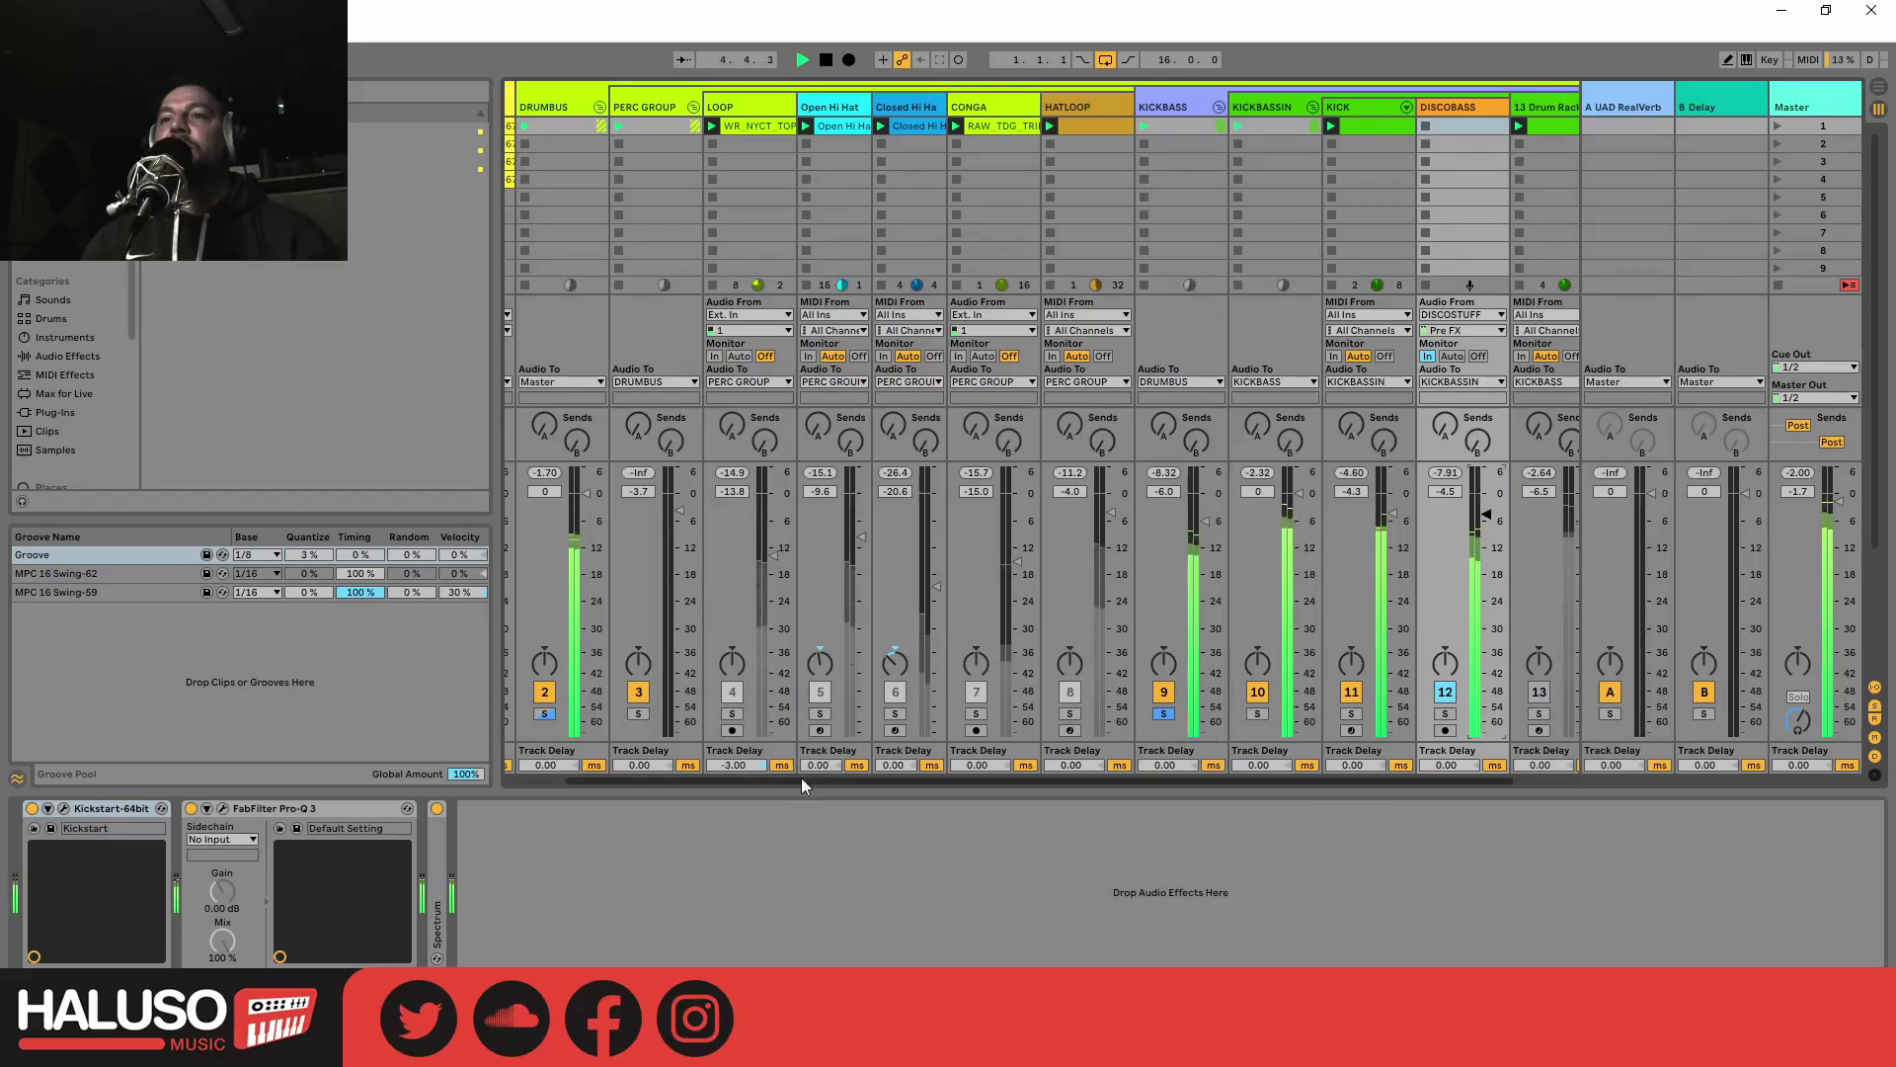
{"action": "key", "text": "space"}
Step: Play the soloed KICKBASS group while launching the second, third and fourth DISCOSTUFF clips in turn
{"action": "left_click_drag", "start_coordinate": [727, 780], "coordinate": [663, 780]}
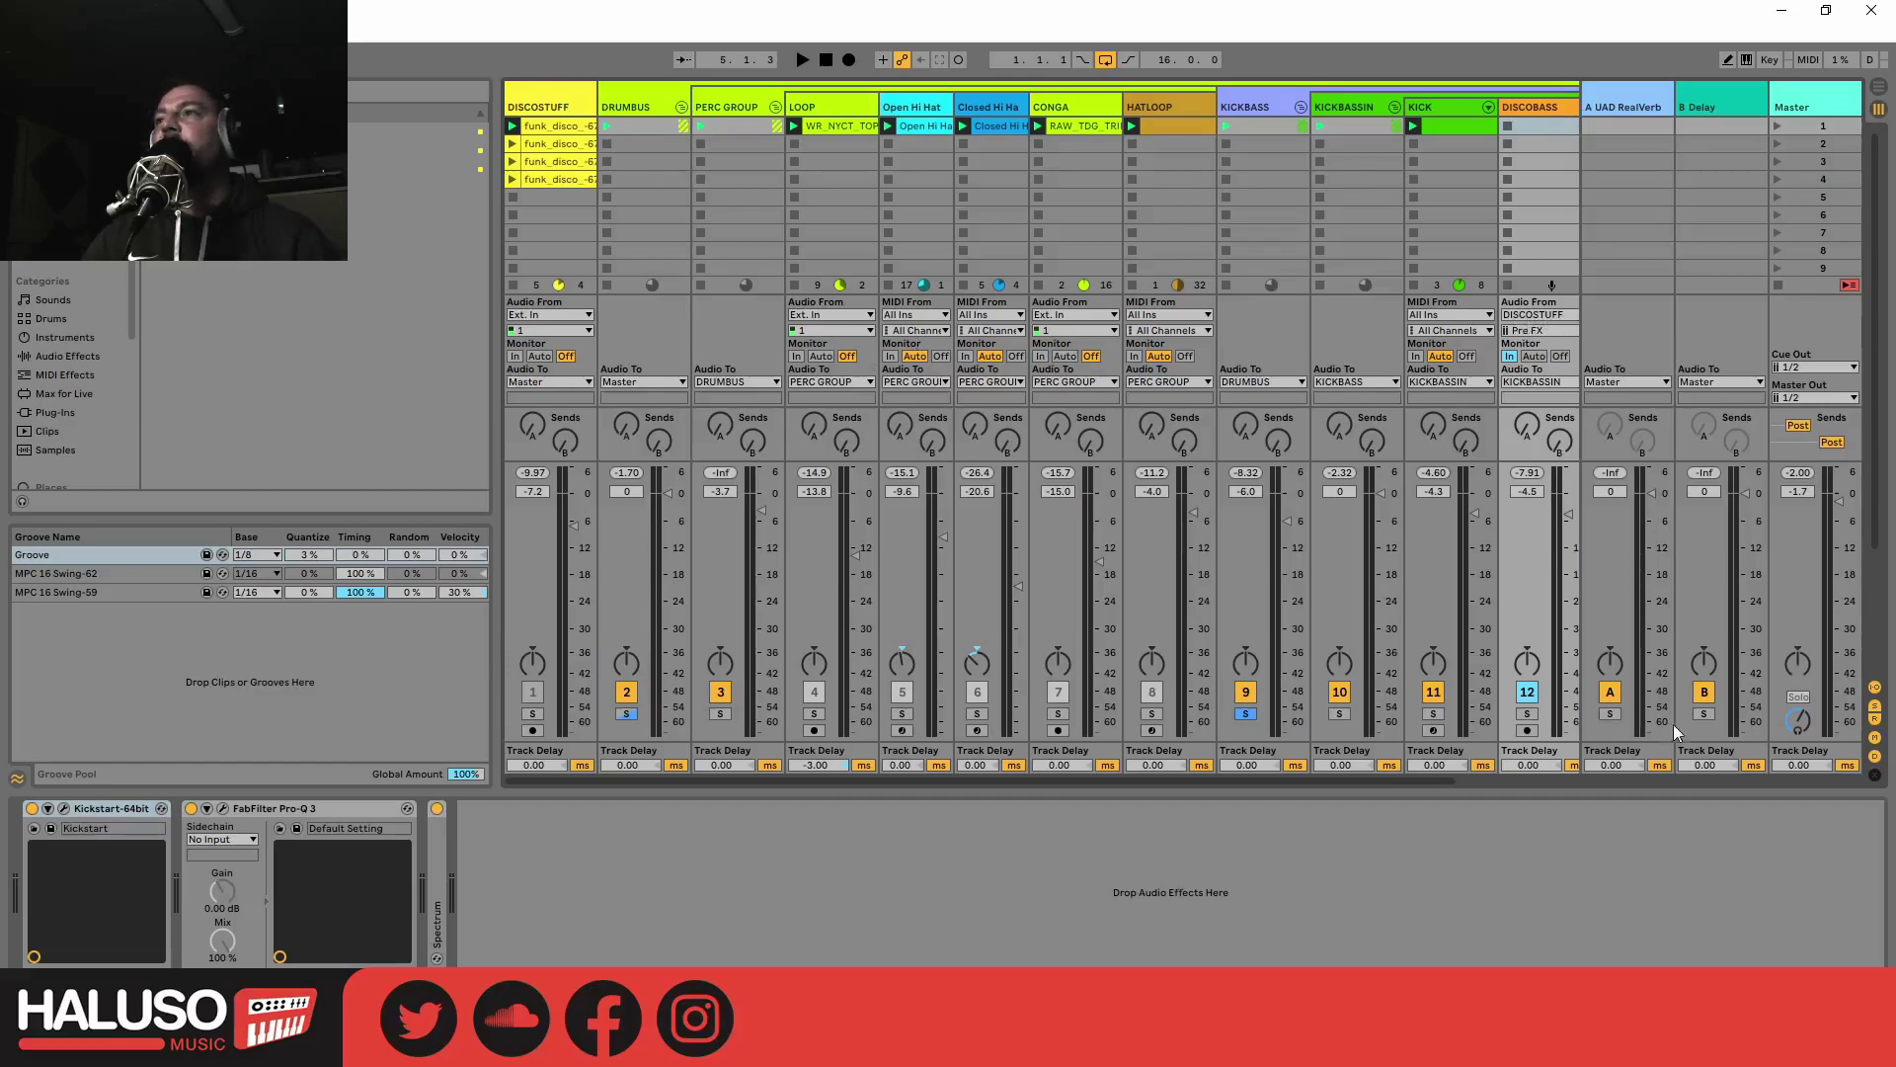
{"action": "key", "text": "space"}
{"action": "left_click", "coordinate": [513, 144]}
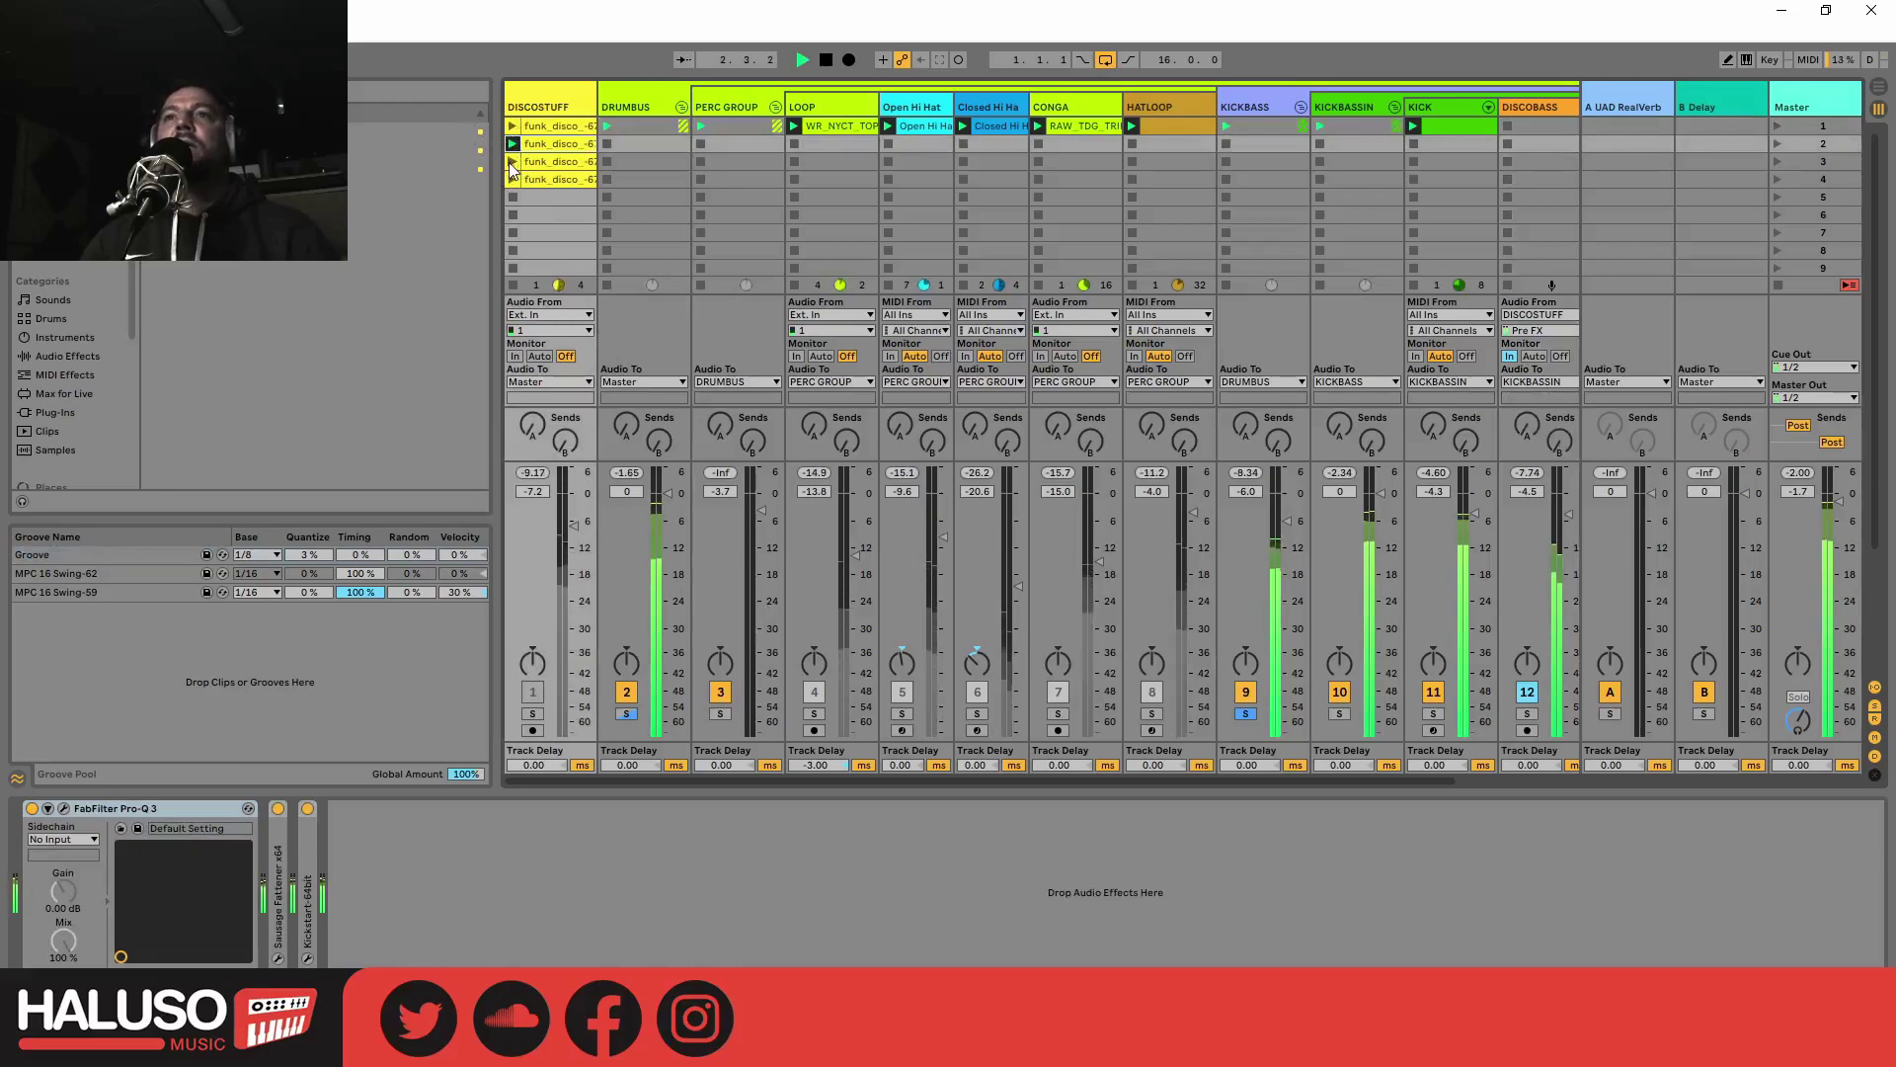
{"action": "left_click", "coordinate": [513, 161]}
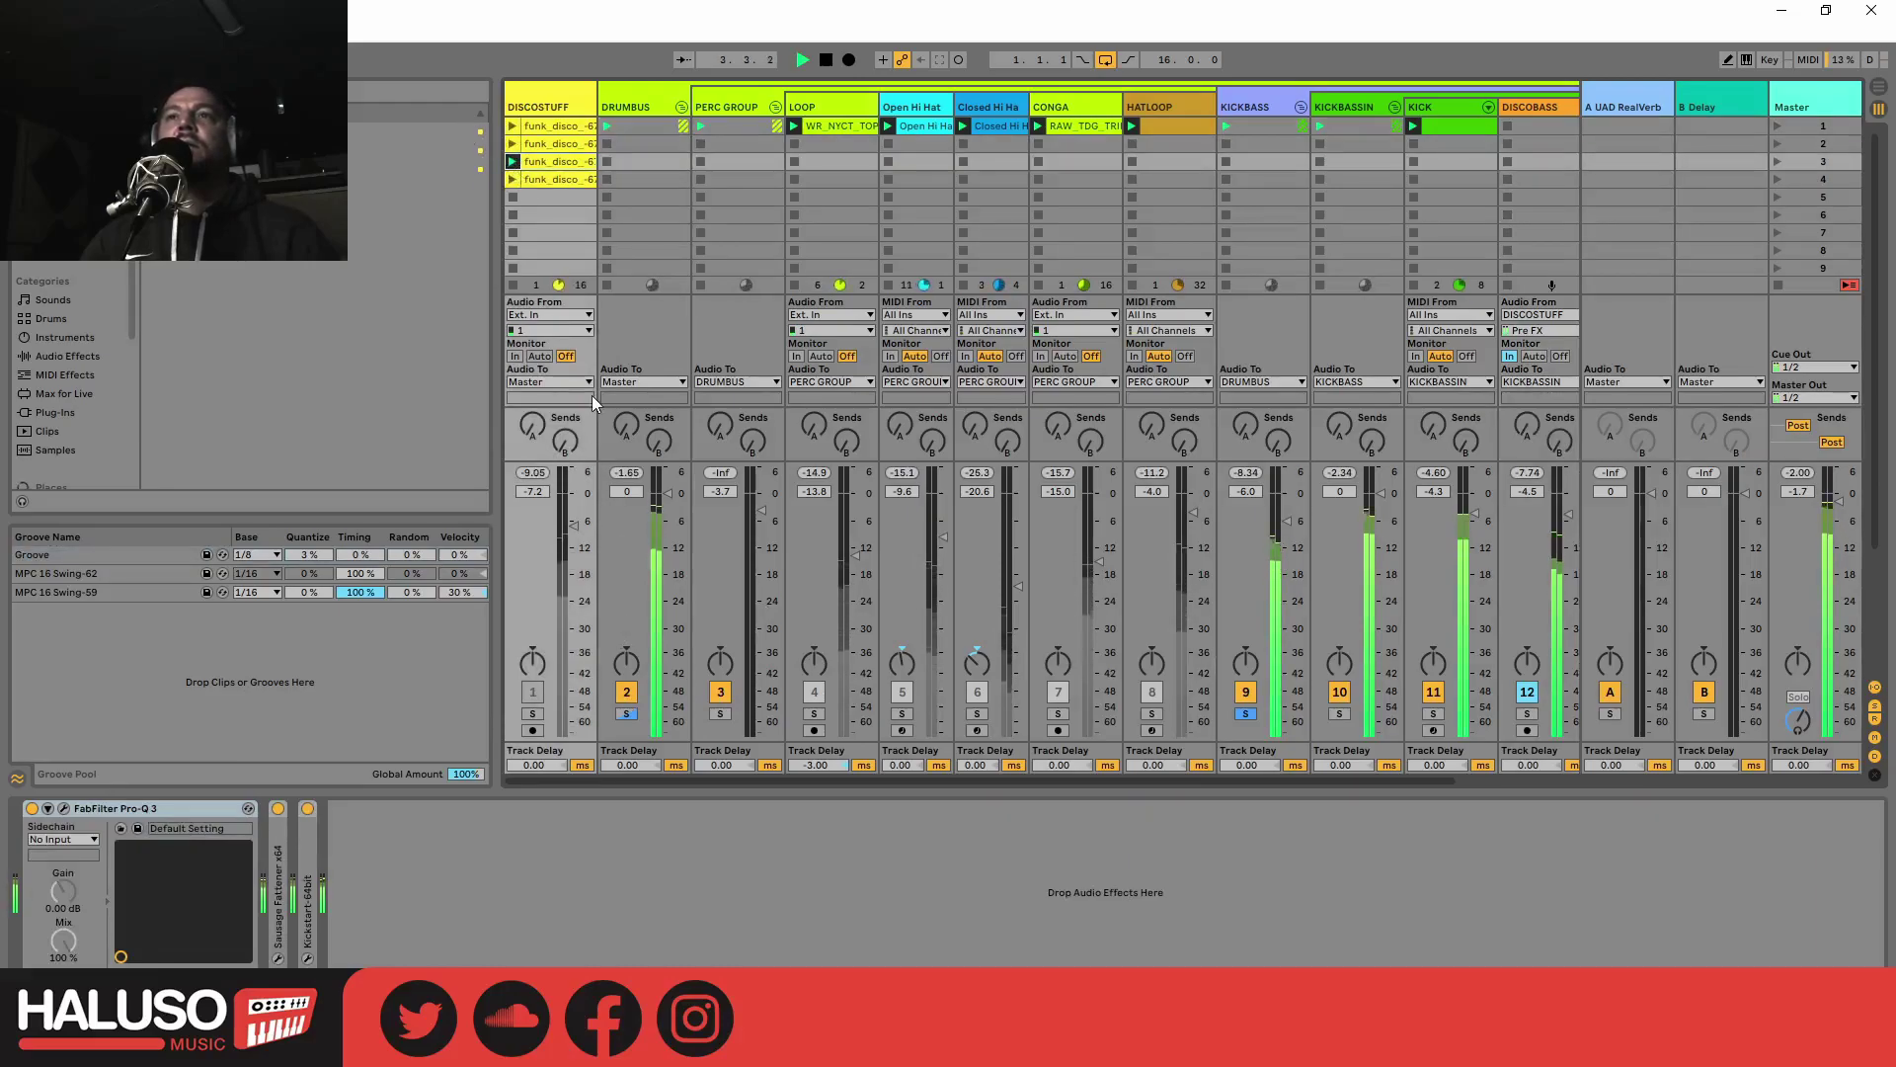
{"action": "left_click", "coordinate": [512, 179]}
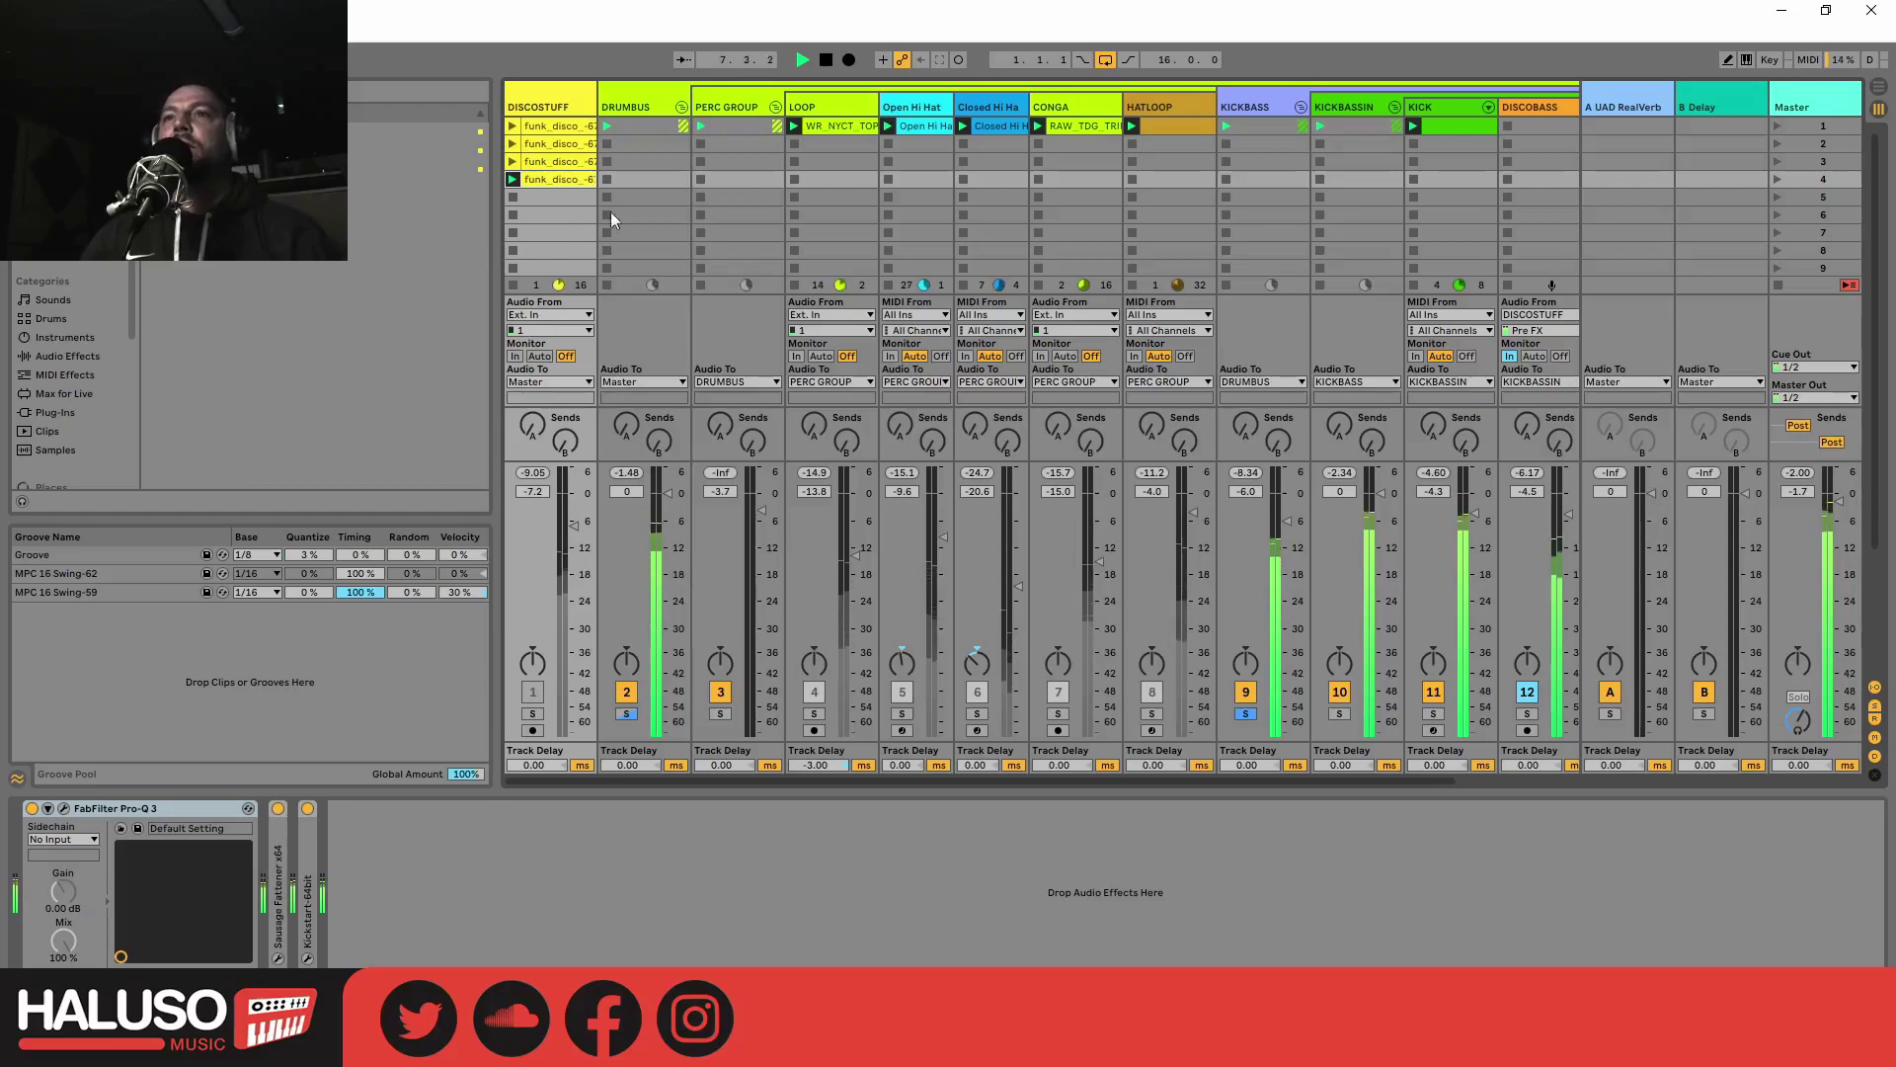